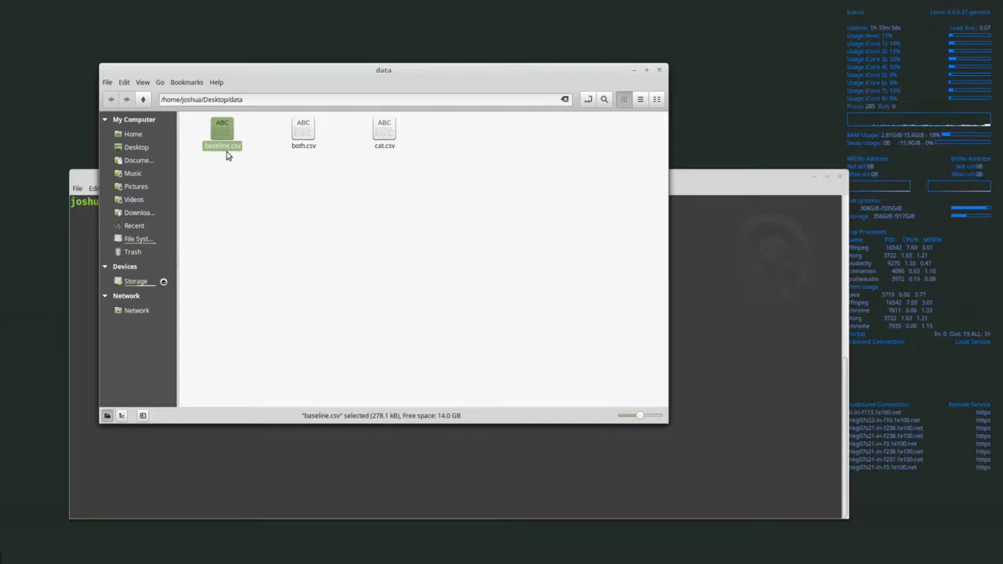
left_click(389, 146)
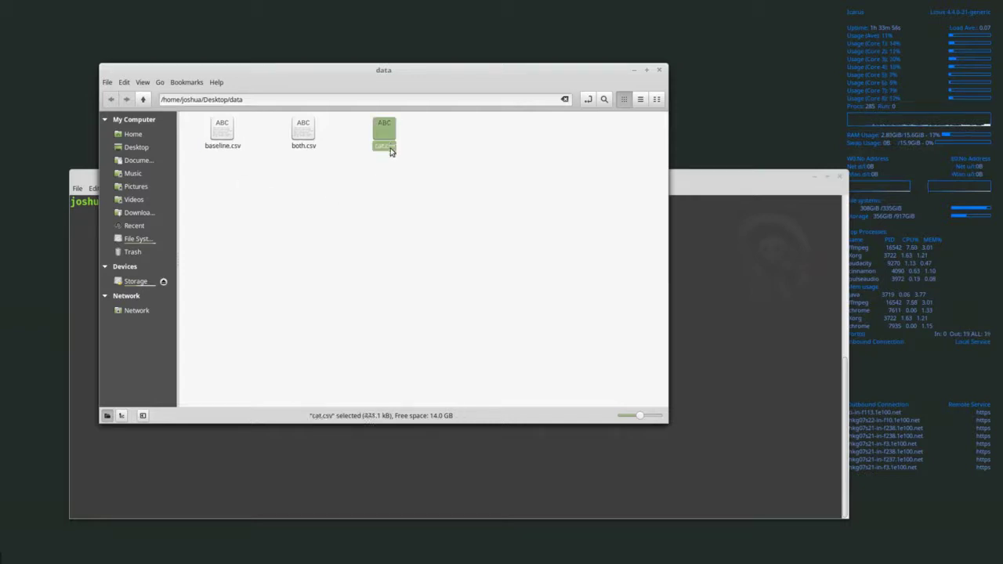
left_click(381, 204)
left_click_drag(432, 169, 362, 120)
left_click_drag(263, 167, 200, 119)
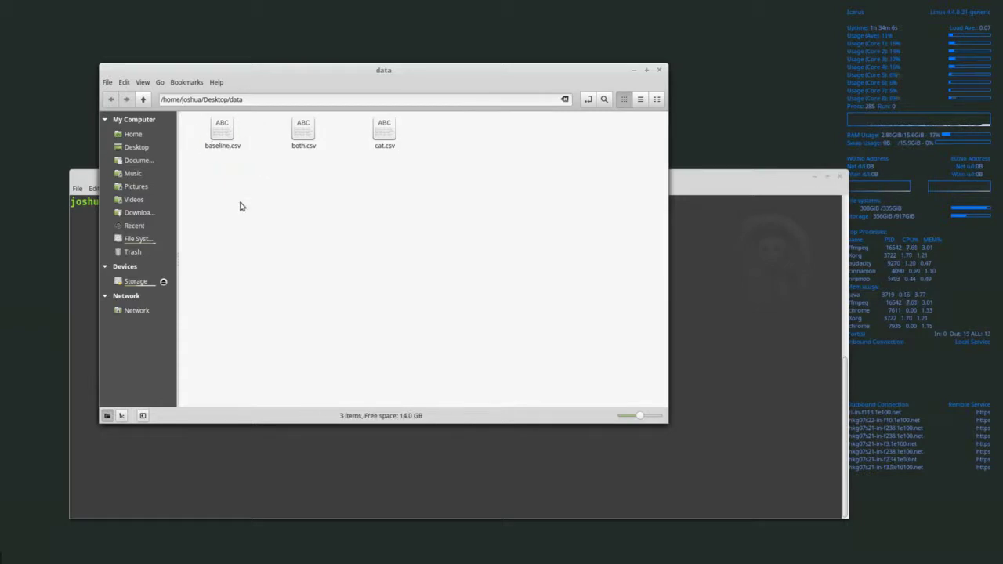
Open baseline.csv as a spreadsheet with the default import settings, examine the column headings from Theta to Gamma, and close it
double_click(222, 130)
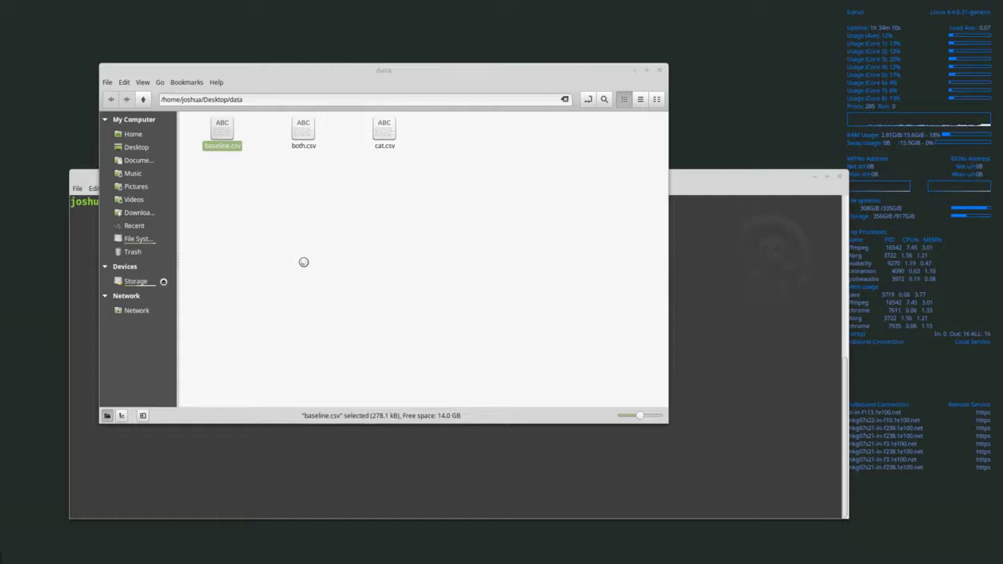
left_click(584, 431)
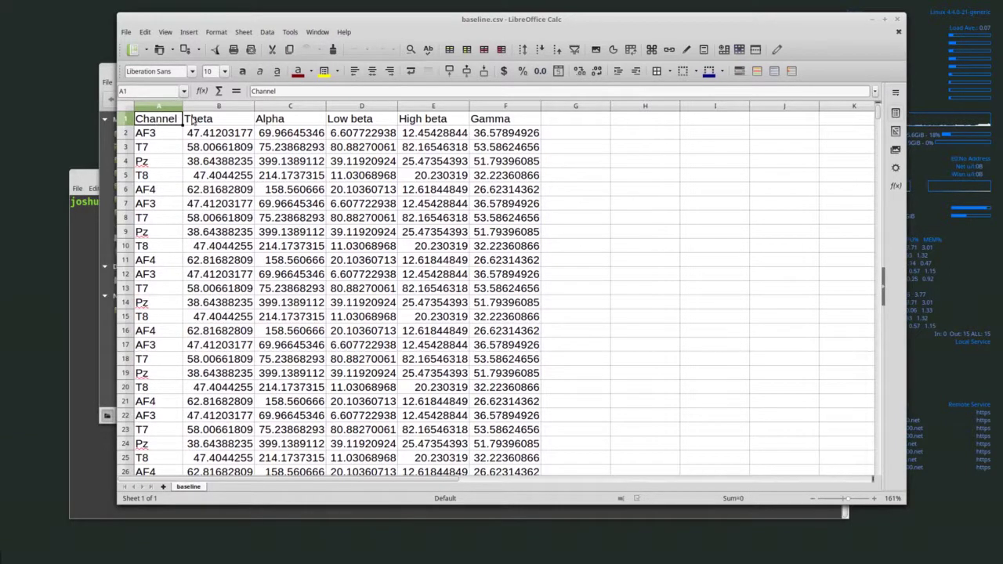
left_click(198, 121)
key("Right")
key("Right")
key("Right")
key("Right")
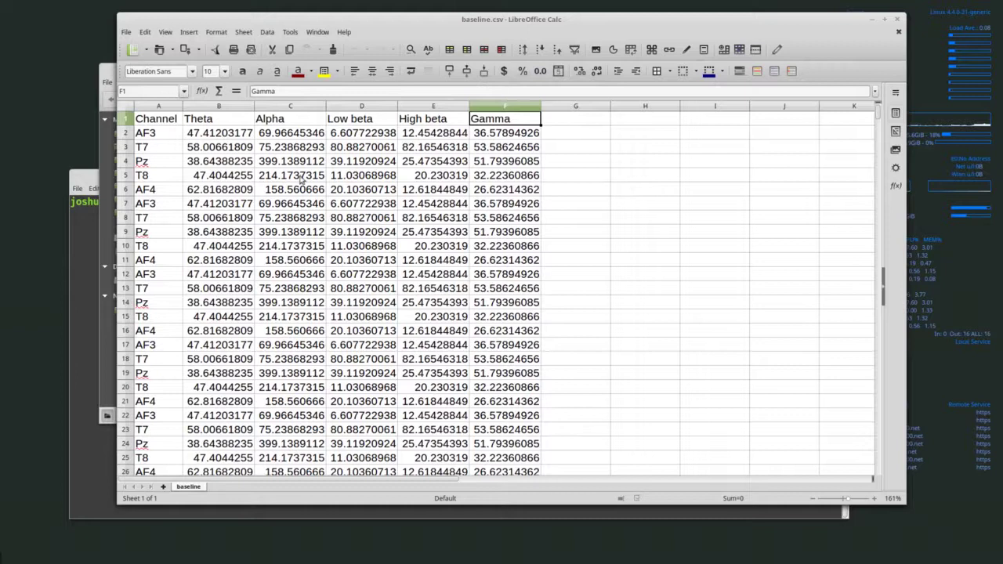
left_click(897, 19)
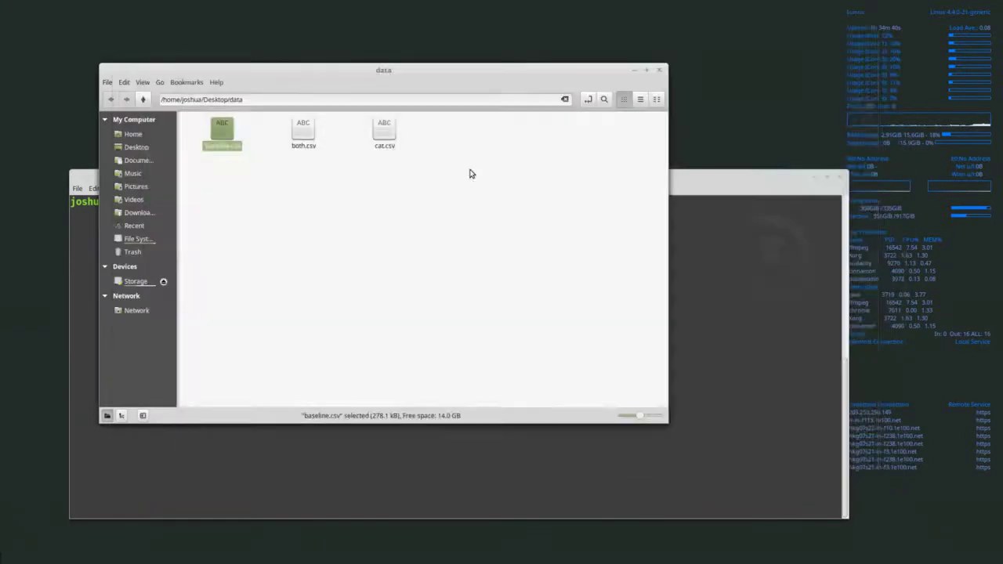
Reopen baseline.csv with the default import settings to check its values once more, and close it
left_click(287, 181)
left_click(218, 144)
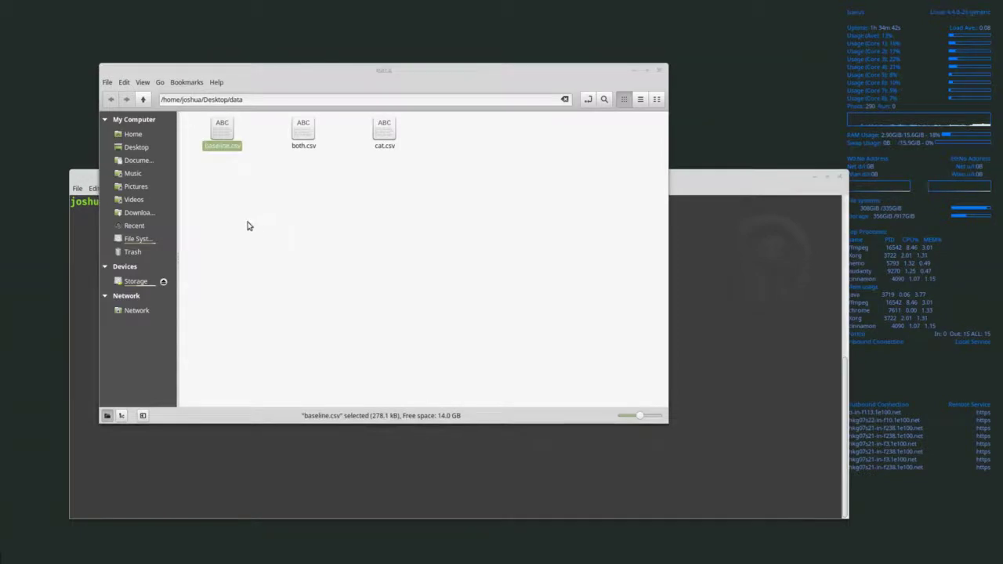
key("Return")
left_click(585, 428)
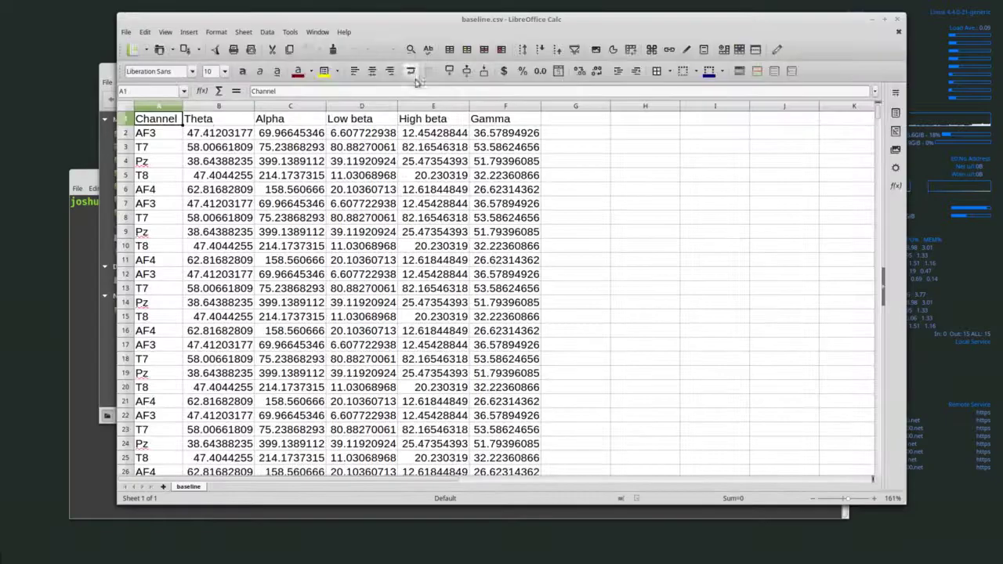
left_click(898, 19)
Open cat.csv with the default import settings, look through its rows of channel data, and close the spreadsheet
double_click(375, 135)
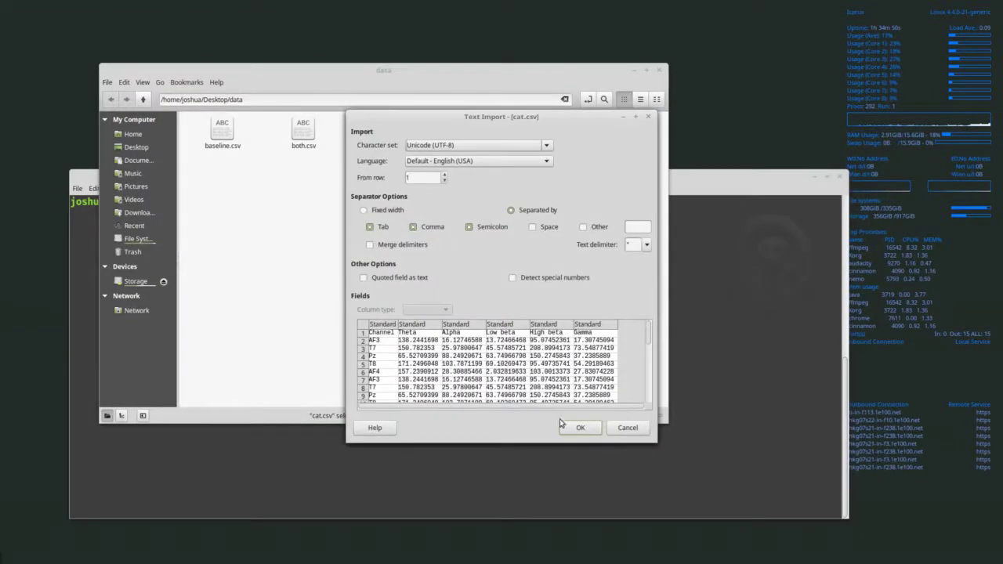
left_click(579, 427)
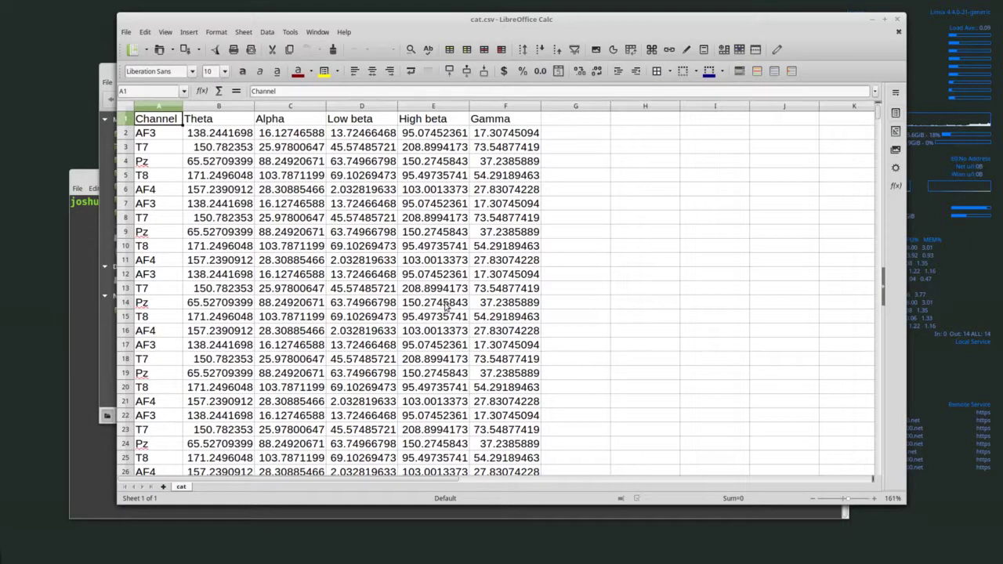
scroll(270, 255, "down", 15)
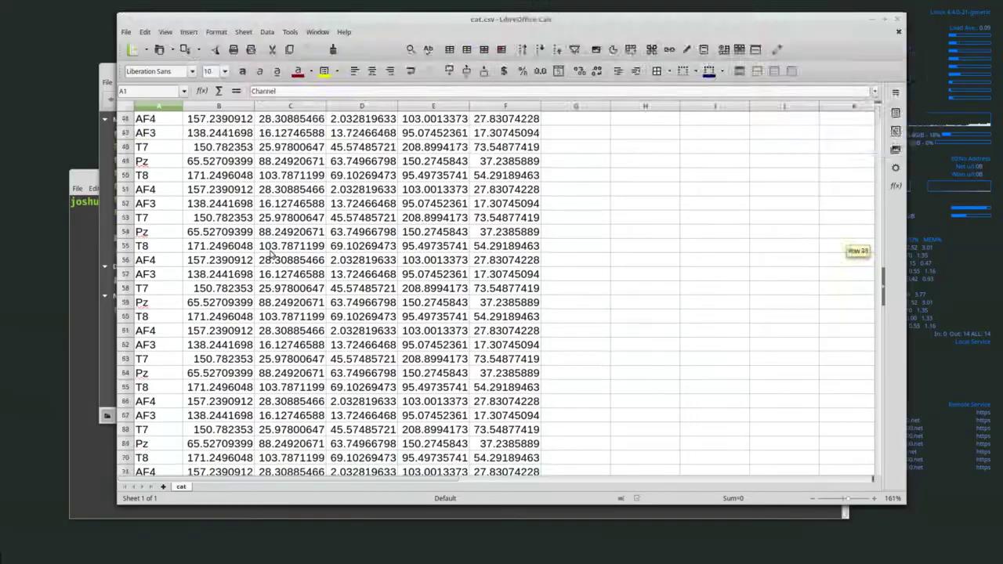
scroll(270, 255, "down", 1)
scroll(878, 123, "down", 20)
mouse_move(878, 123)
left_mouse_down()
mouse_move(871, 474)
mouse_move(868, 179)
mouse_move(877, 103)
left_mouse_up()
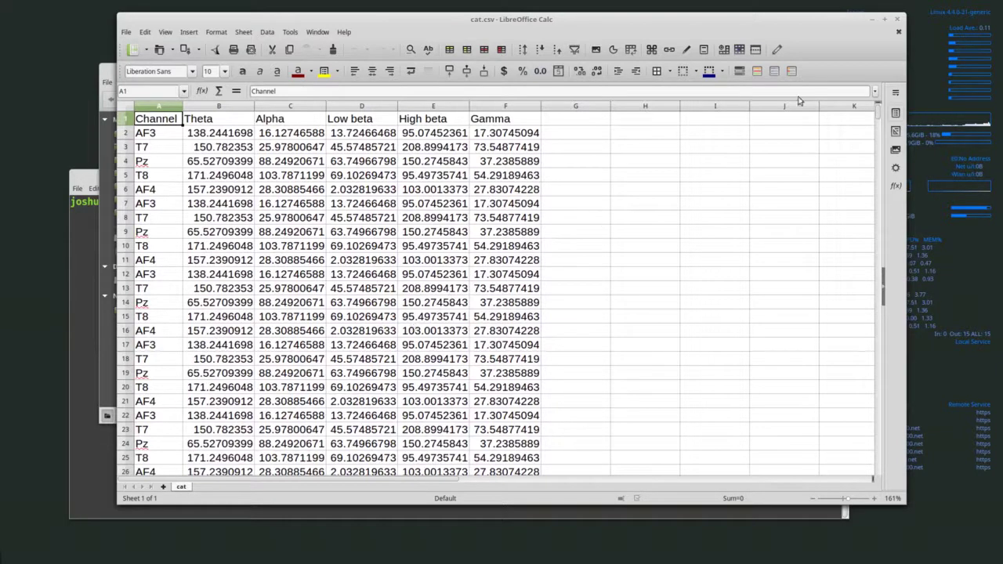
left_click(898, 19)
left_click(303, 225)
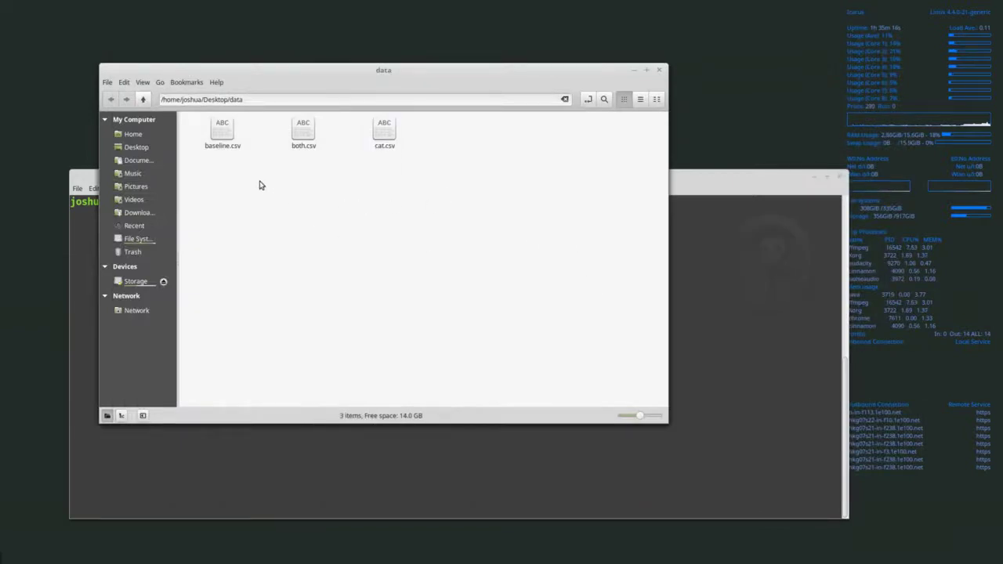
mouse_move(267, 174)
left_mouse_down()
mouse_move(242, 183)
mouse_move(265, 175)
left_mouse_up()
left_click_drag(453, 174, 353, 129)
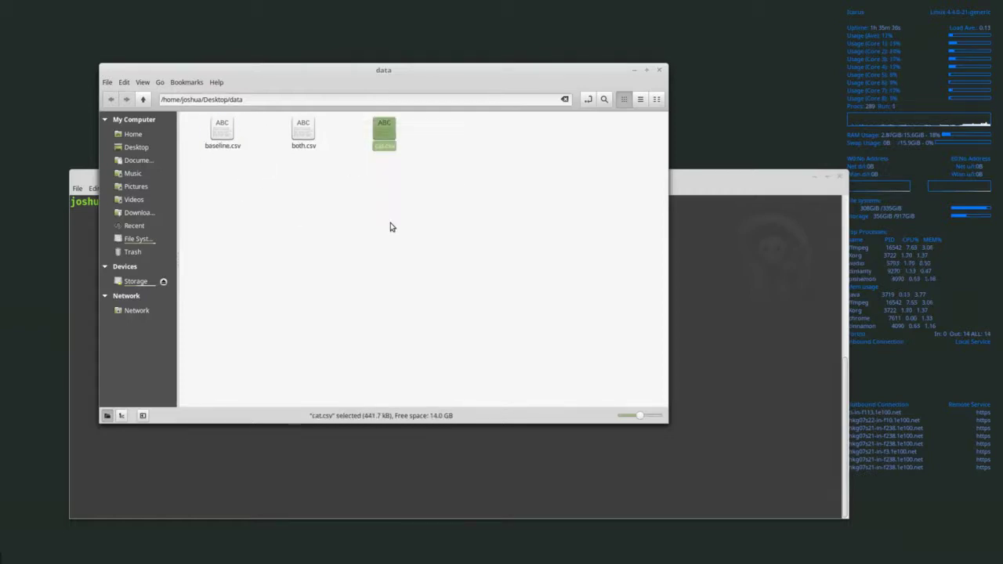
left_click(394, 200)
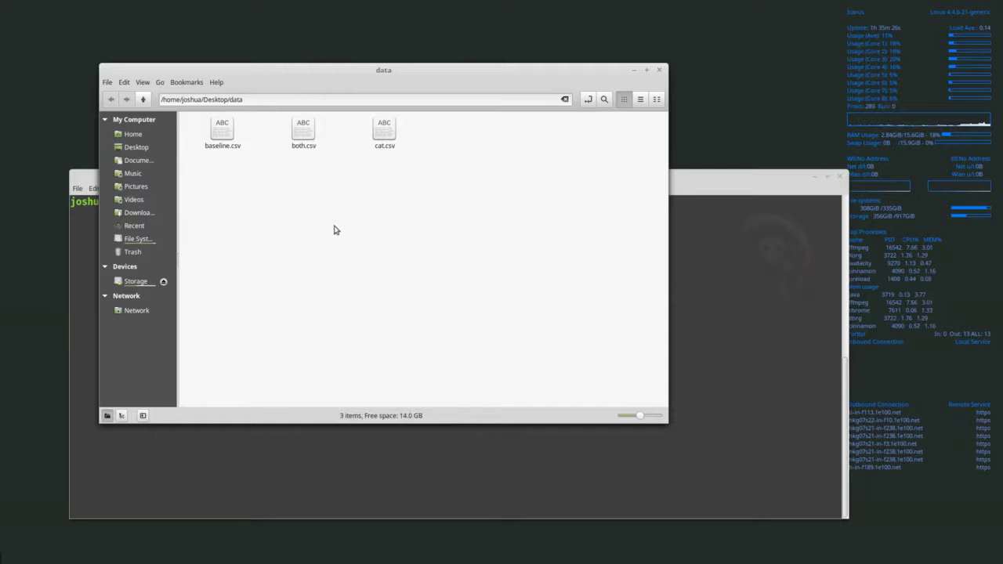
Switch to the web browser and open the Weka home page in a new tab
left_click(725, 253)
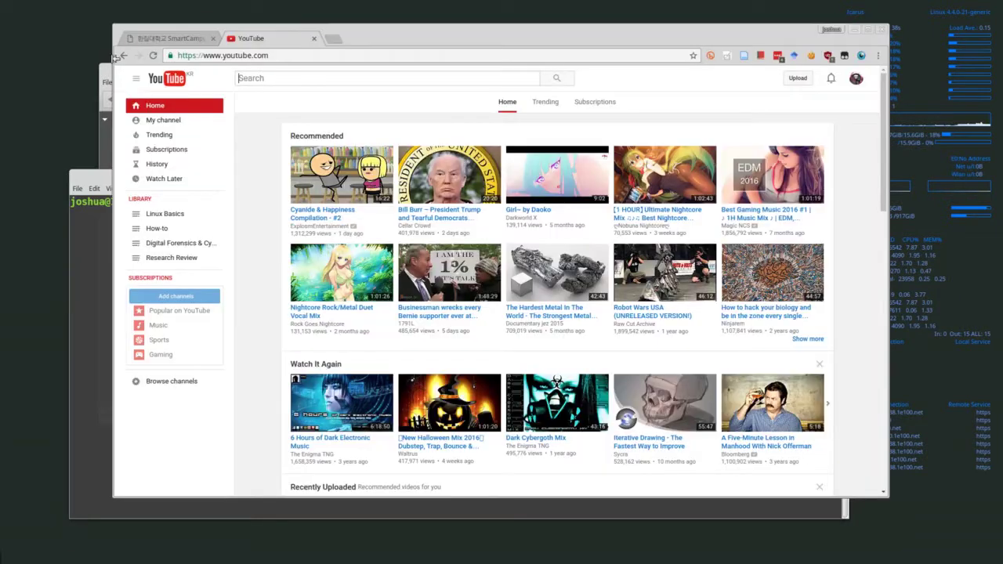
left_click(344, 36)
type("weka")
key("Return")
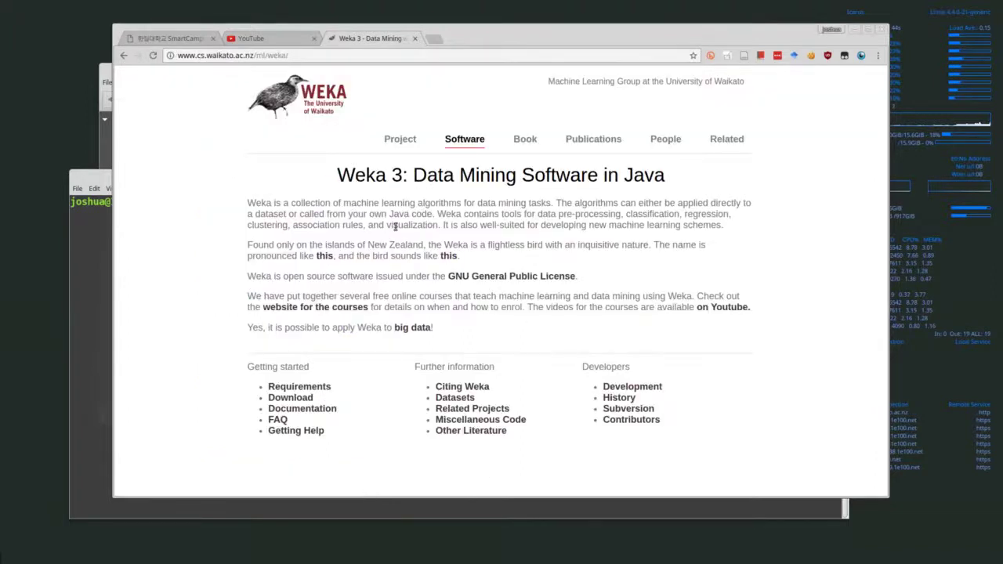
Open Weka's download page, look through the versions on offer, and put the browser away
left_click(284, 398)
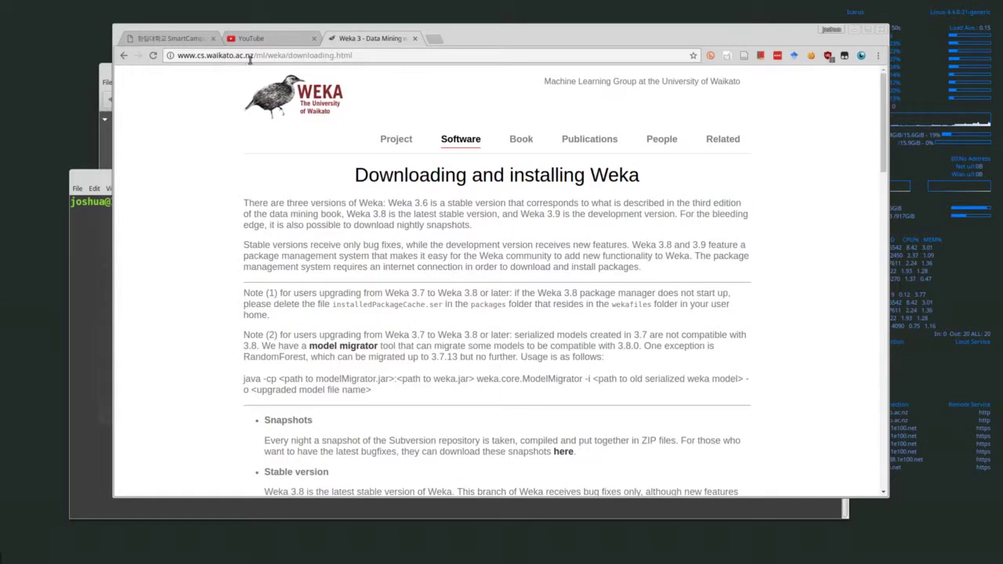
scroll(492, 249, "down", 4)
scroll(423, 258, "down", 10)
scroll(388, 283, "up", 15)
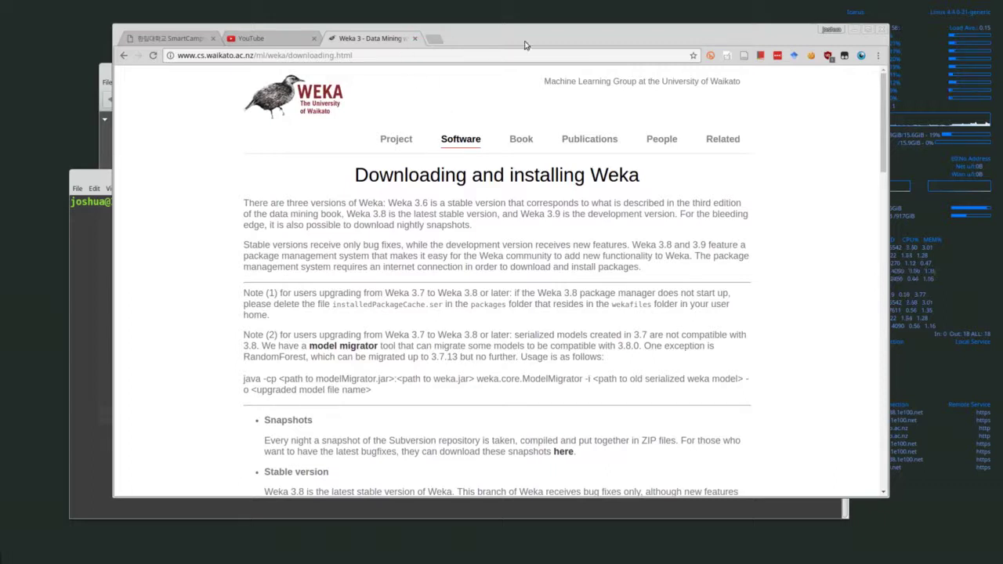
left_click(866, 30)
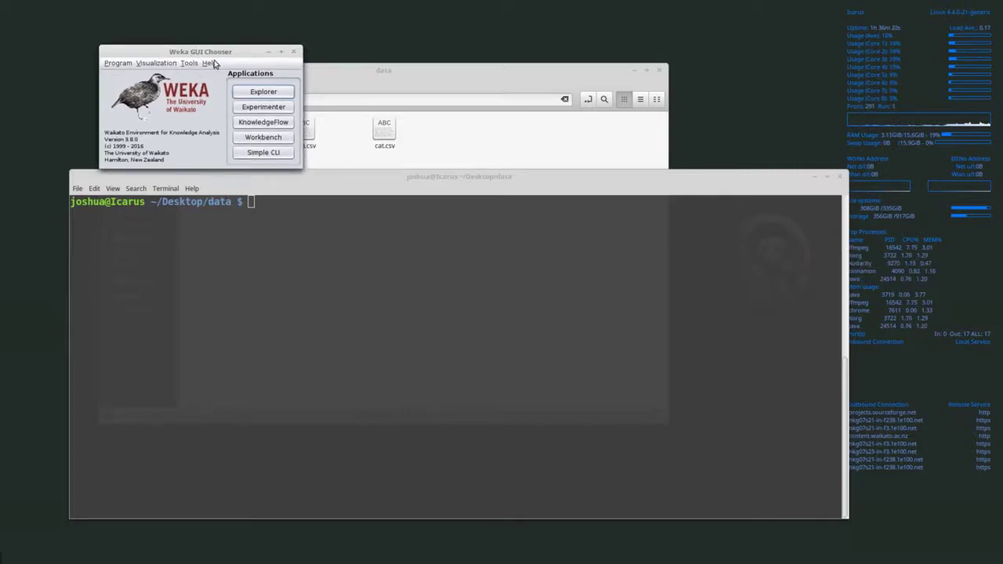
Open Weka's package manager, browse the available packages and view the details of LibLINEAR
left_click(450, 137)
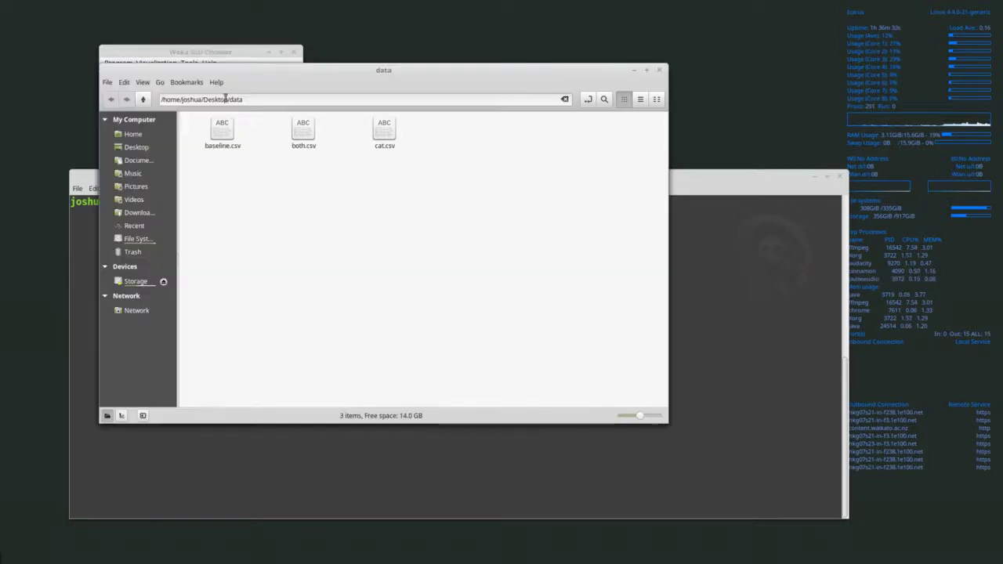
left_click(212, 55)
left_click(189, 63)
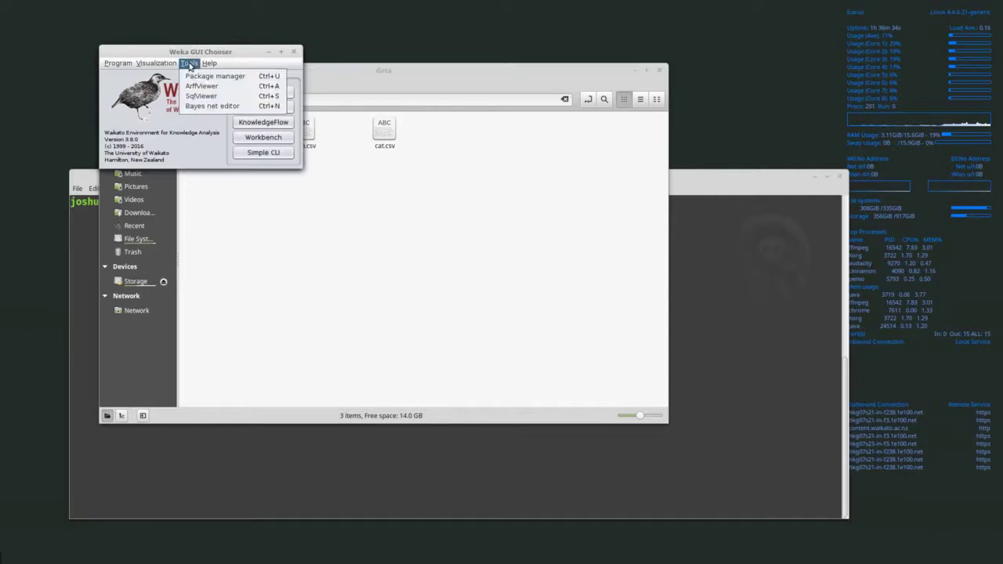
left_click(188, 64)
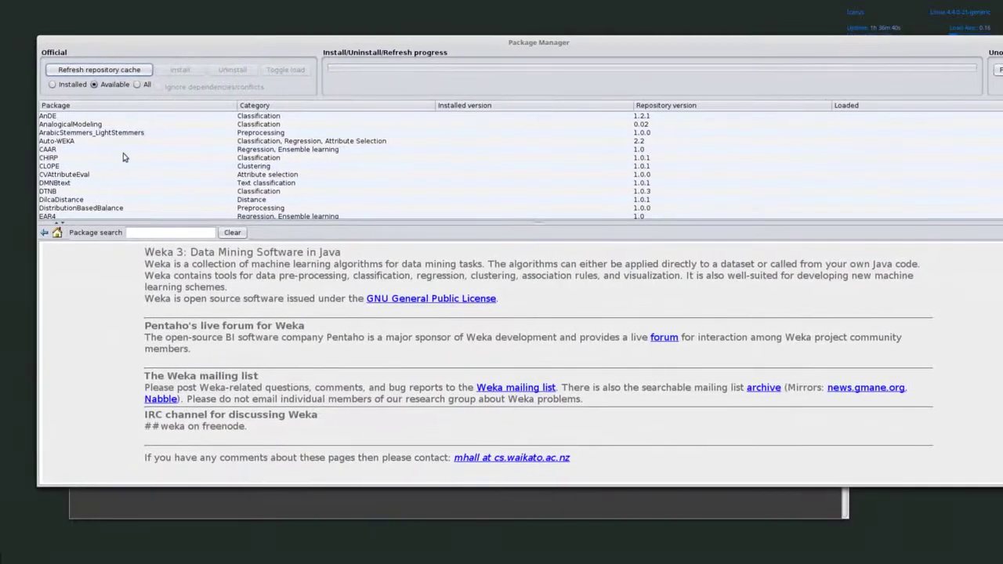
scroll(134, 138, "down", 12)
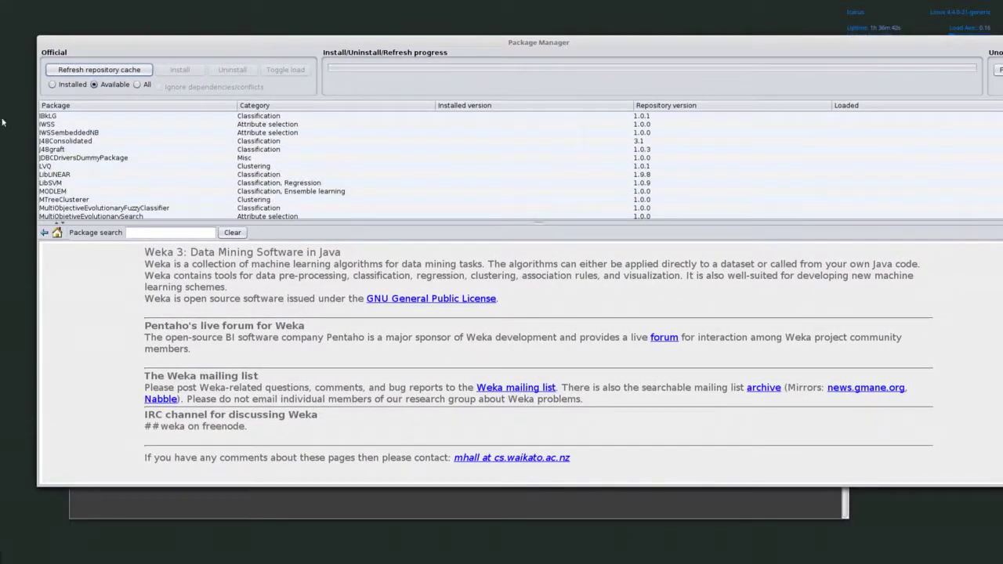
left_click(71, 176)
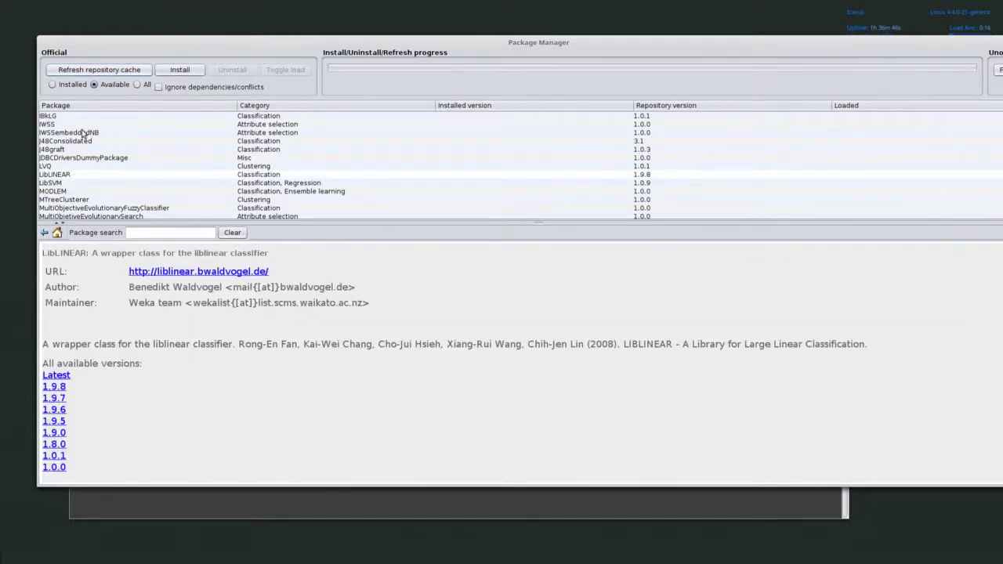
scroll(83, 134, "down", 10)
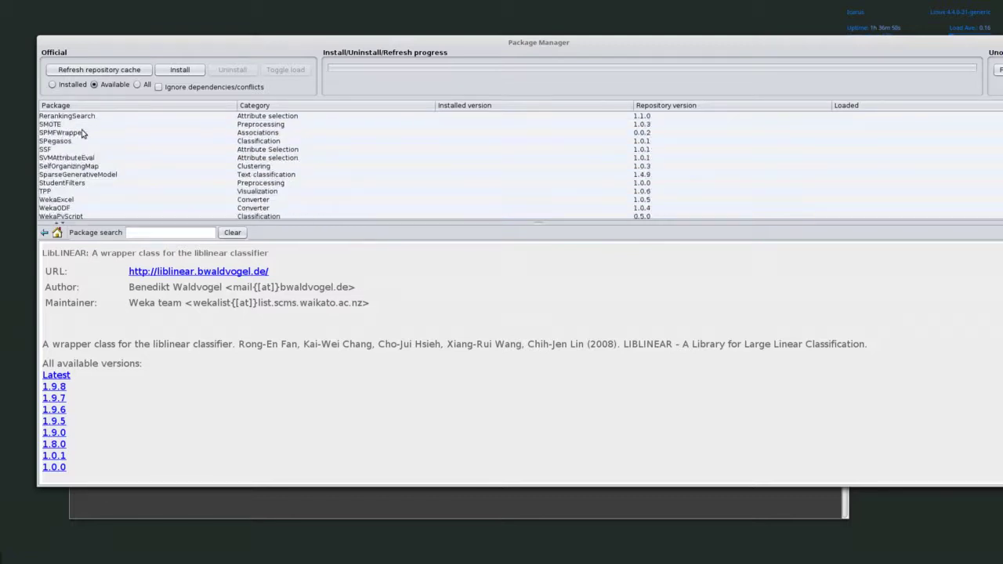
scroll(83, 133, "down", 3)
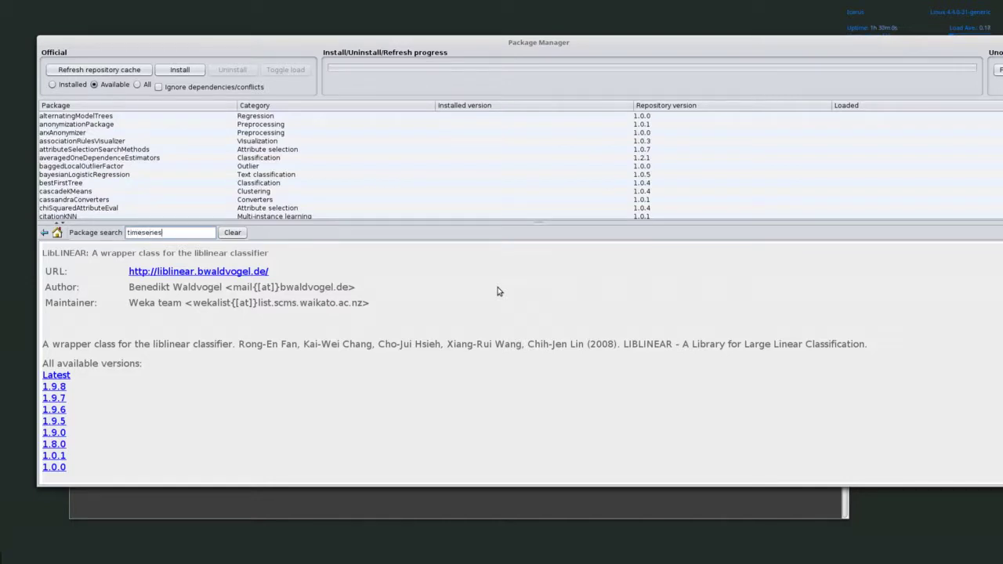
Search the available packages for "timeseries" and for "time", and close the package manager
key("Return")
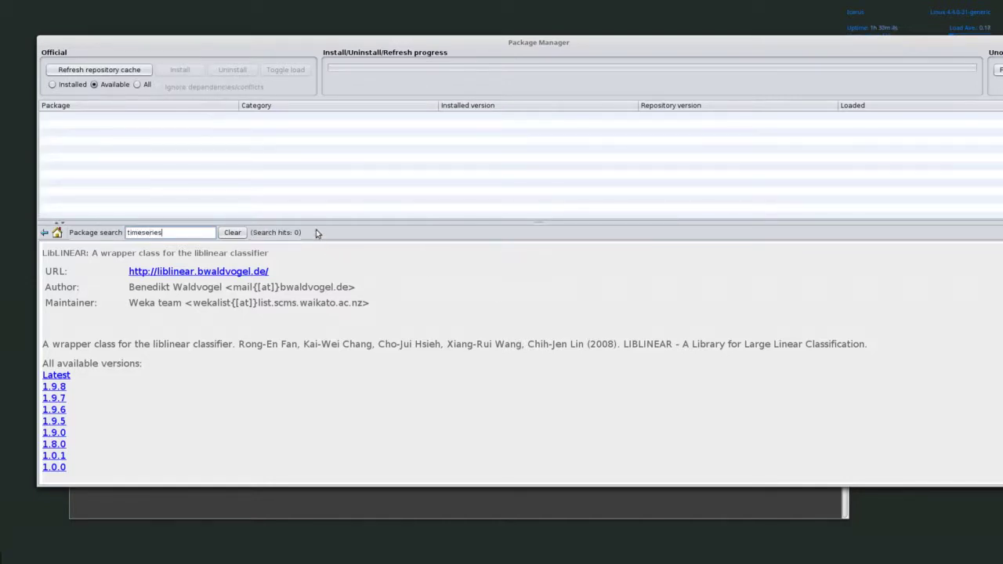
key("Return")
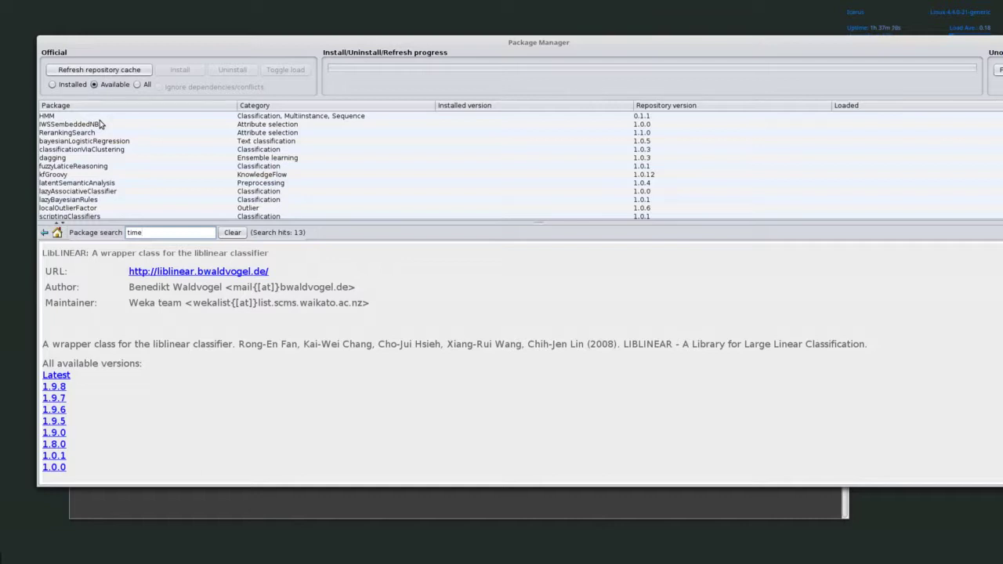
left_click_drag(970, 45, 752, 44)
left_click(814, 47)
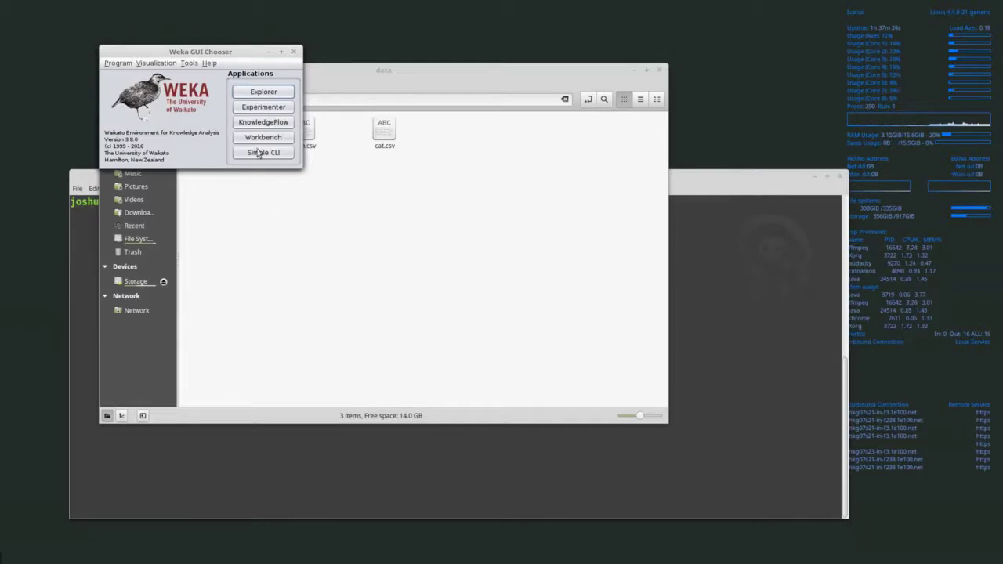
left_click(188, 63)
left_click(188, 63)
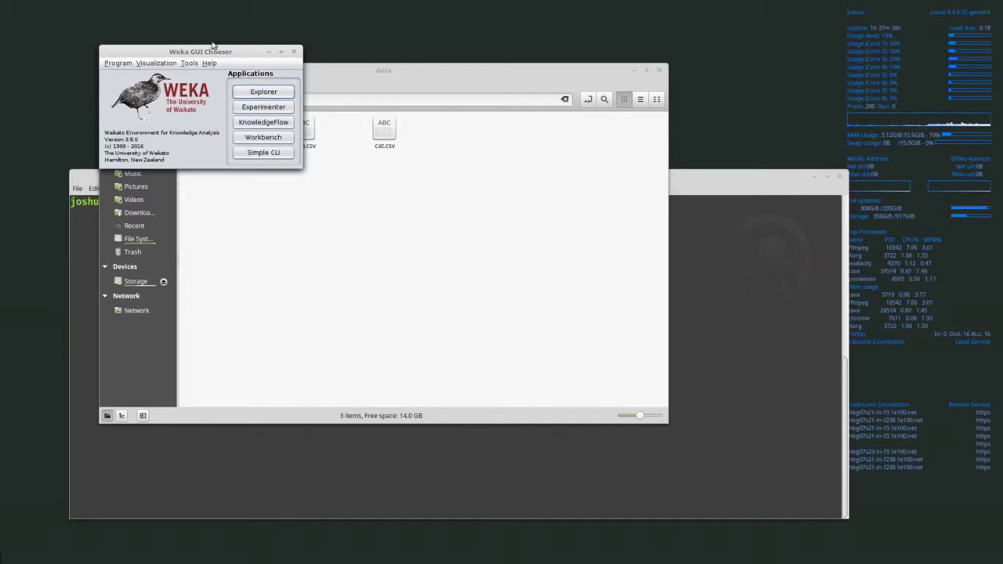
Launch the Weka Explorer, enlarge its window and move it to a clear spot on the desktop
left_click_drag(222, 55, 203, 43)
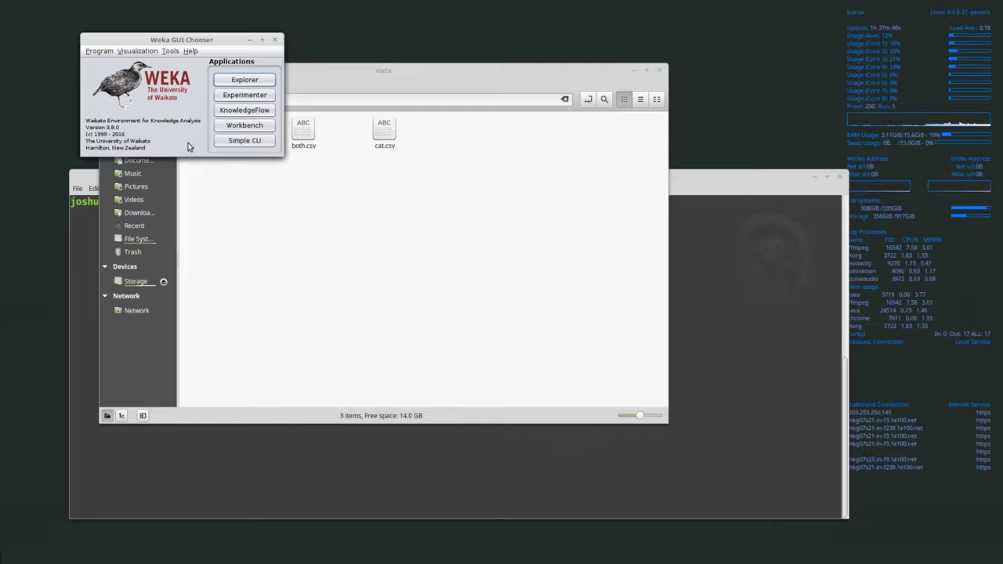
left_click(243, 81)
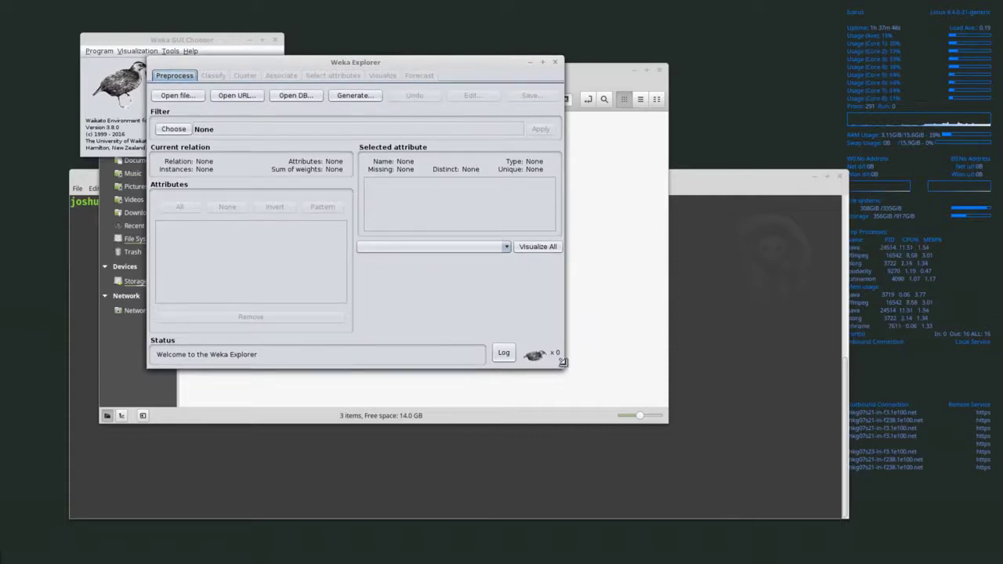
left_click_drag(567, 371, 839, 509)
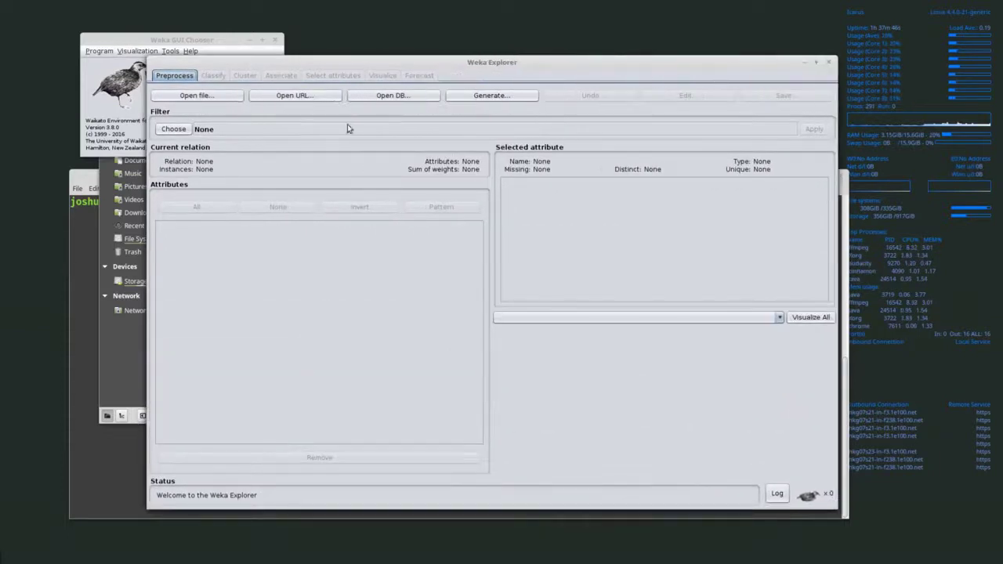
left_click_drag(346, 63, 287, 45)
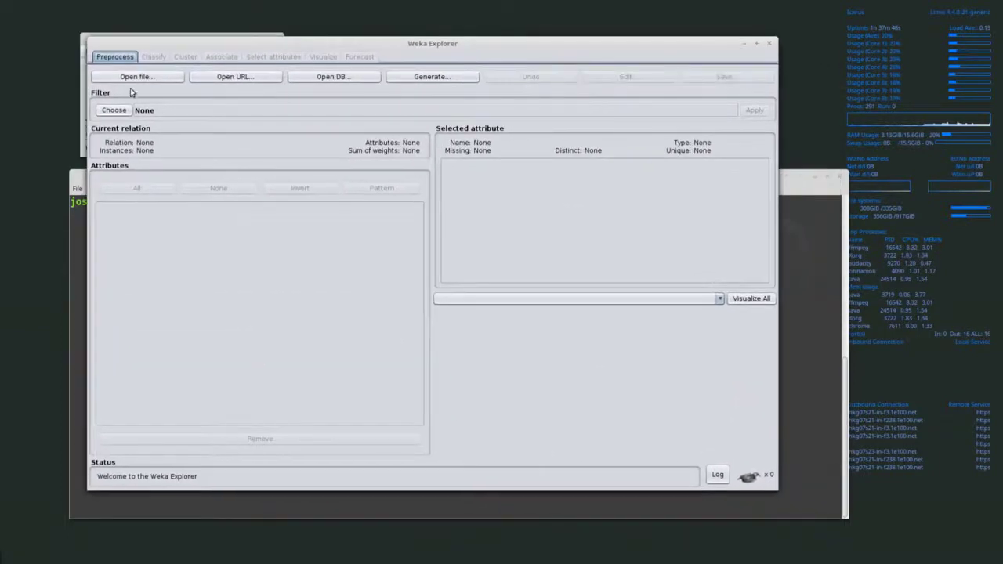
Load baseline.csv from the data folder on the Desktop into the Explorer, choosing the CSV data files type
left_click(134, 76)
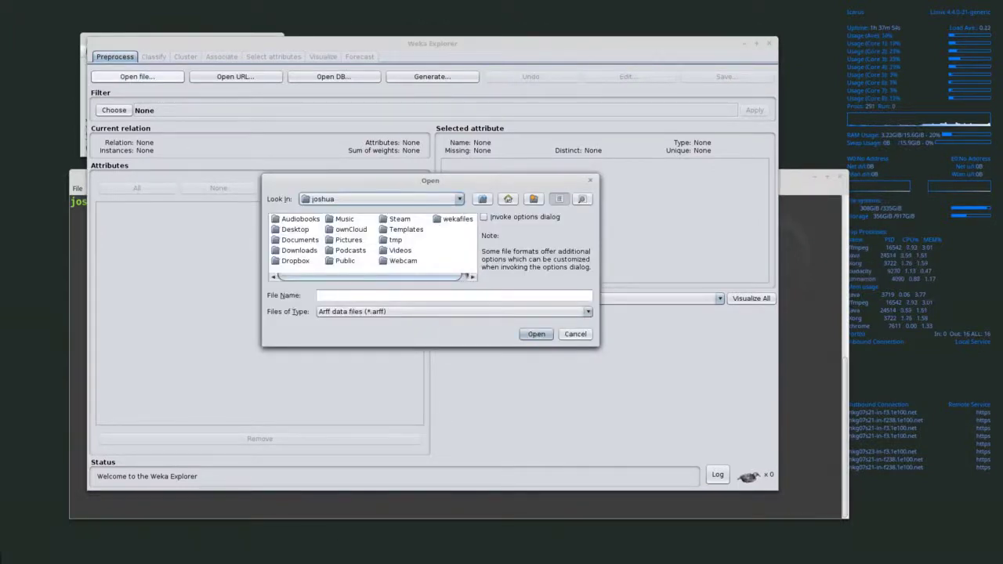
key("alt+Tab")
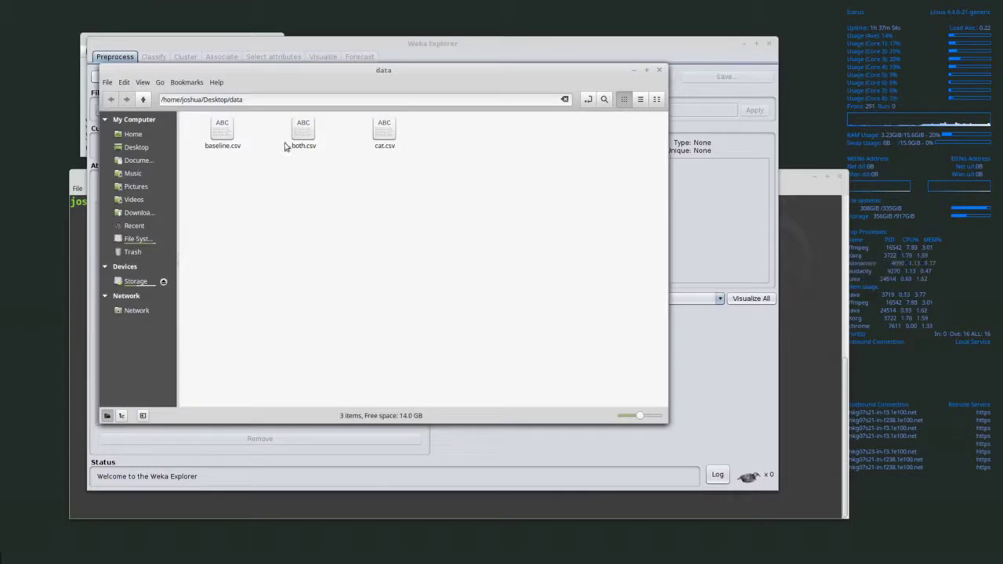
left_click(541, 44)
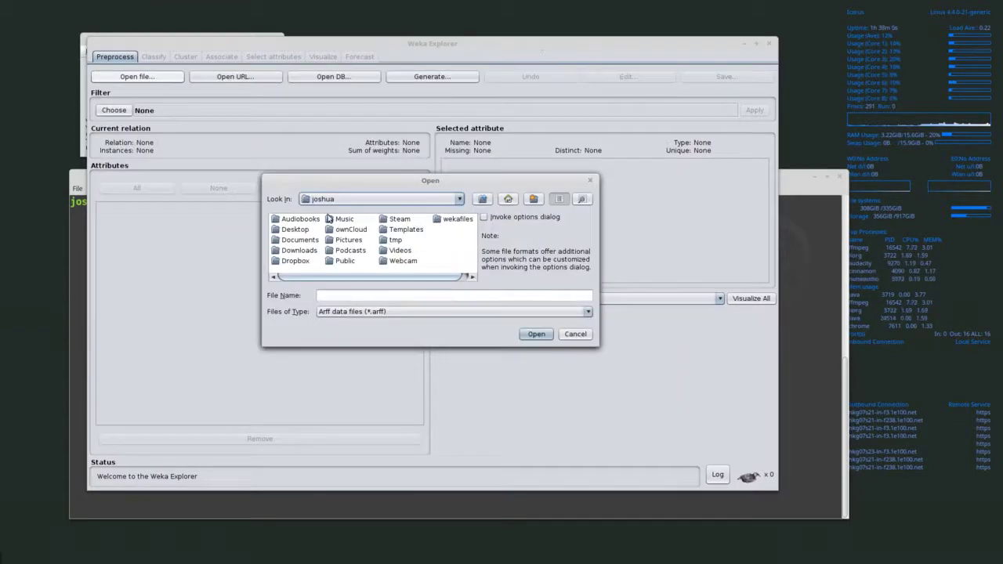
double_click(306, 235)
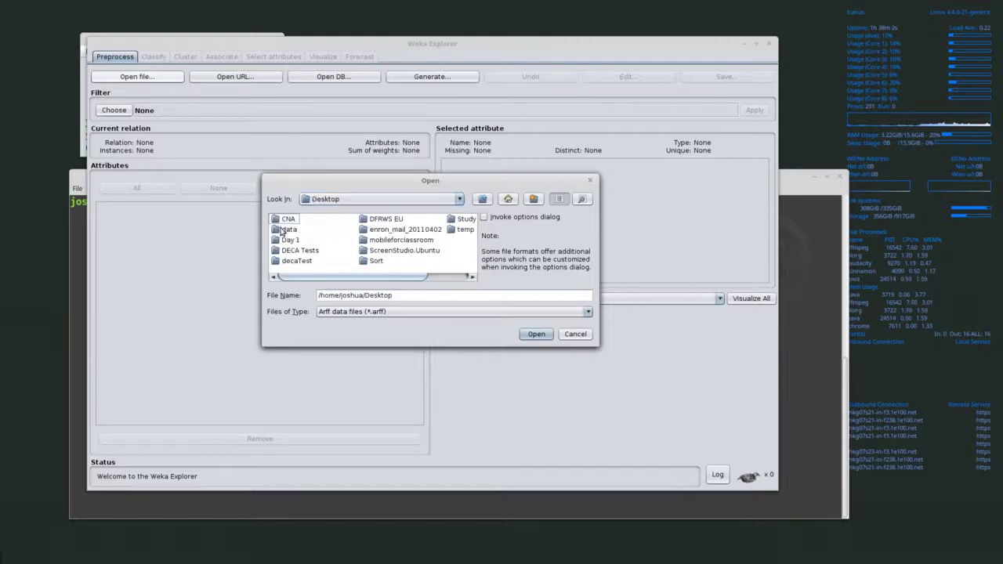
double_click(293, 226)
left_click(379, 316)
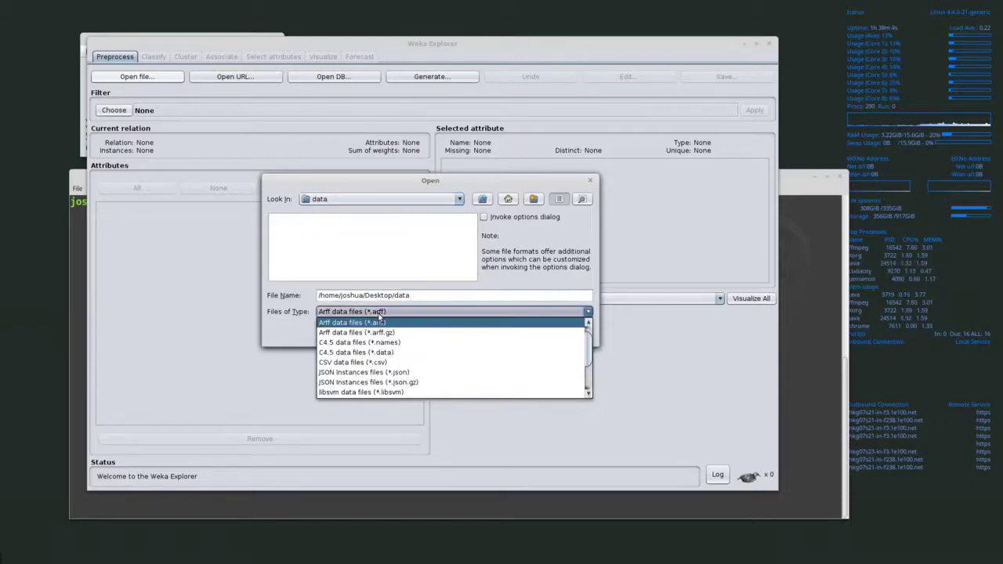
left_click(383, 359)
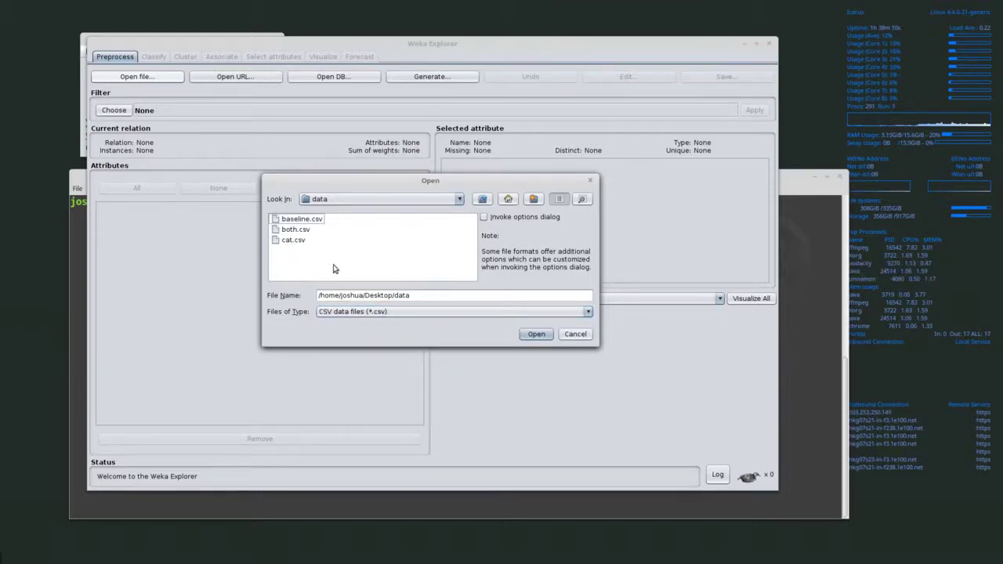
left_click(292, 220)
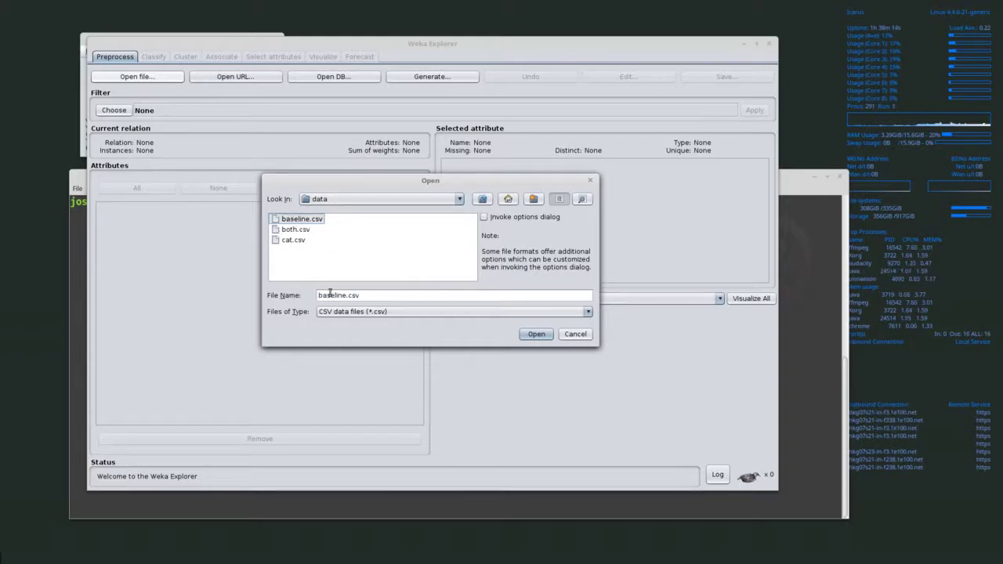
left_click(536, 334)
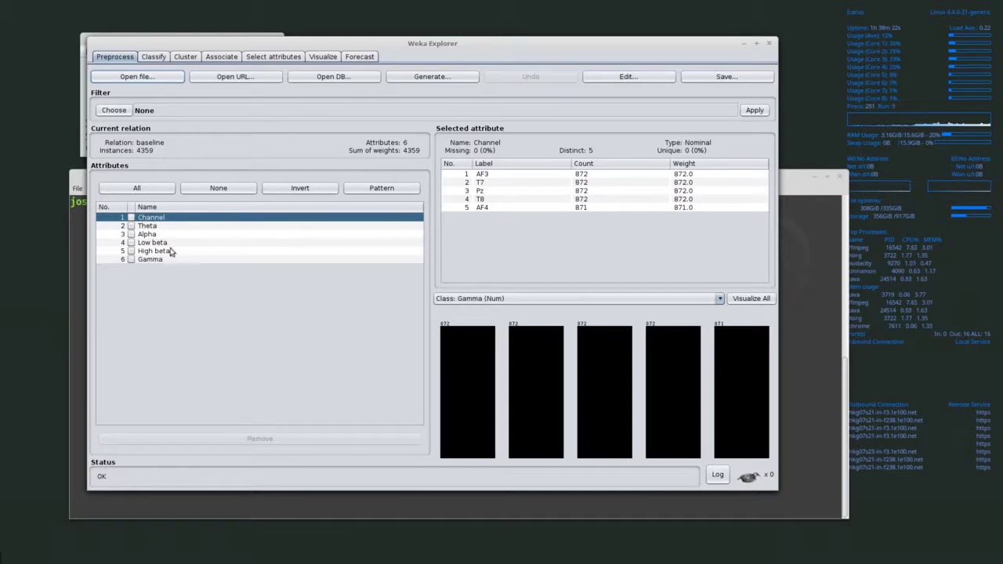
Examine the statistics and histogram of each baseline frequency band, from Theta through Gamma and back to Theta
left_click(156, 227)
left_click(159, 234)
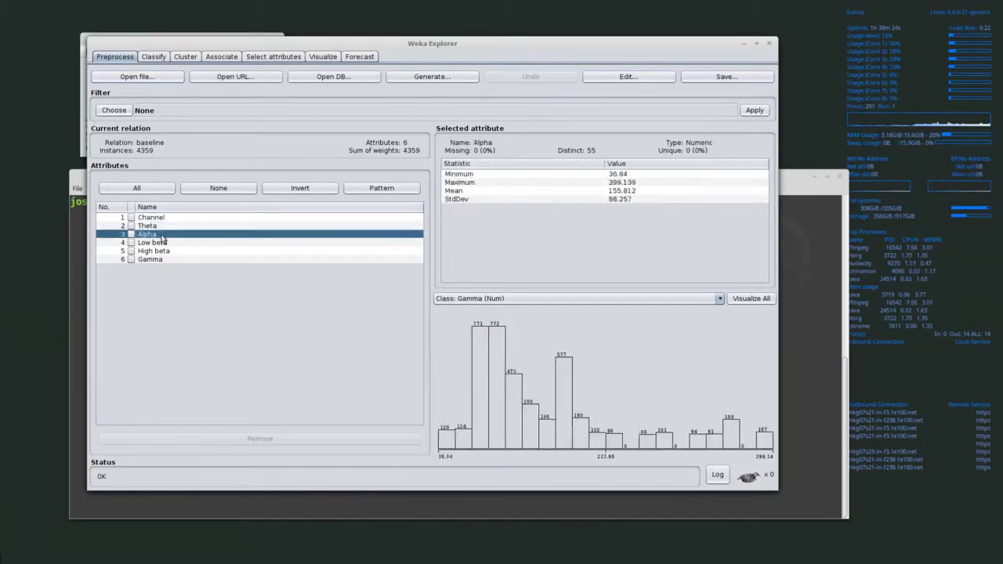
left_click(163, 242)
left_click(164, 251)
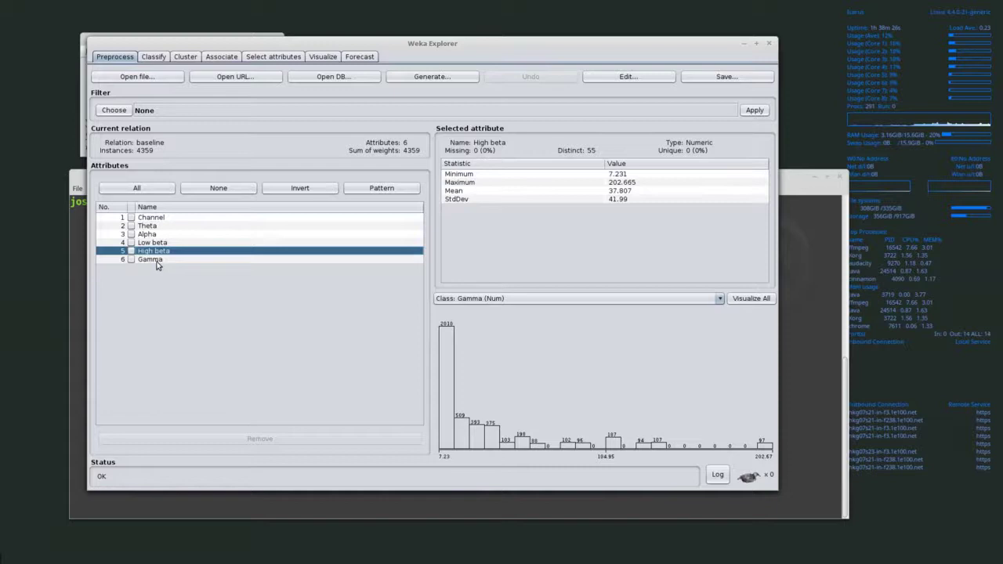
left_click(158, 260)
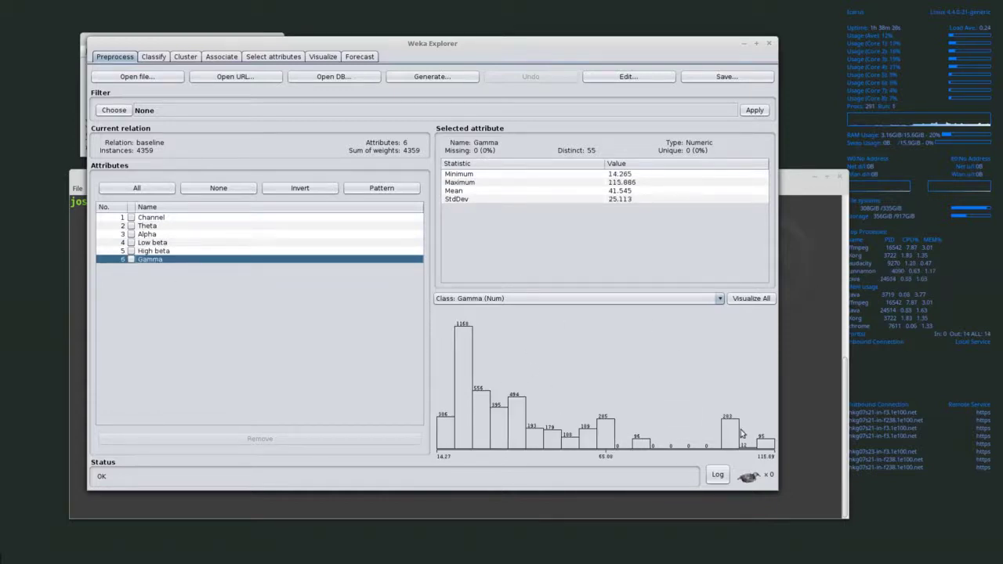
left_click(163, 251)
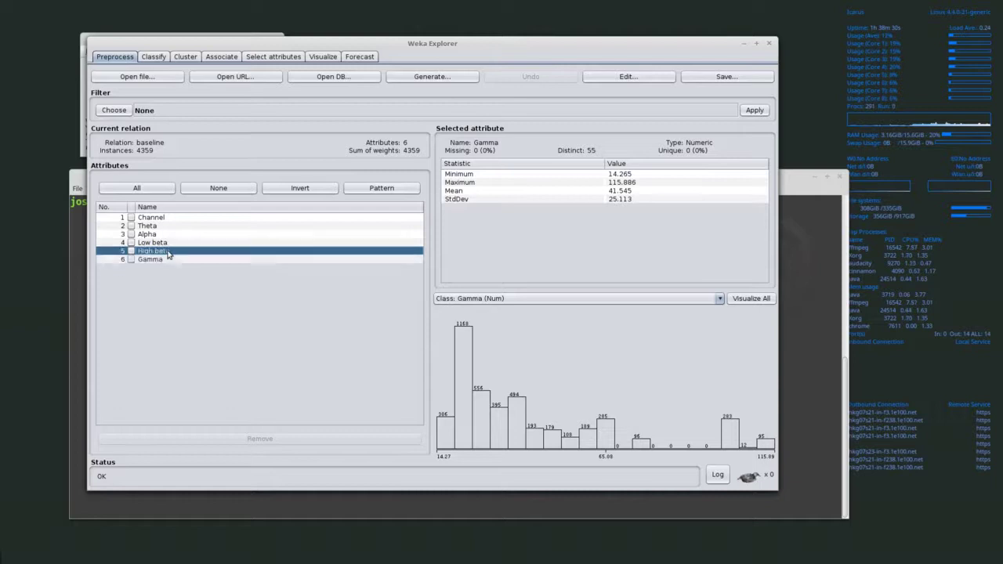
left_click(163, 243)
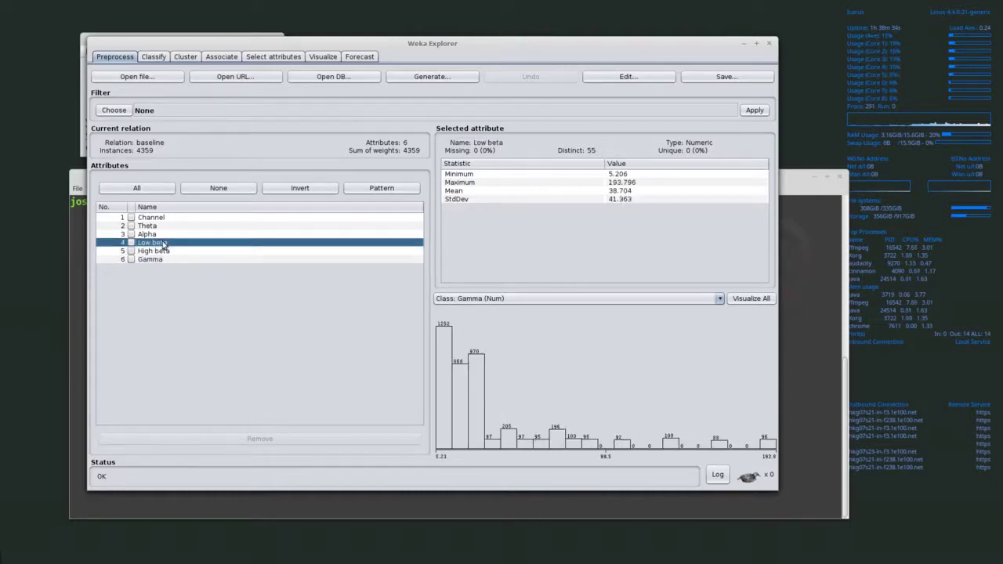
left_click(158, 233)
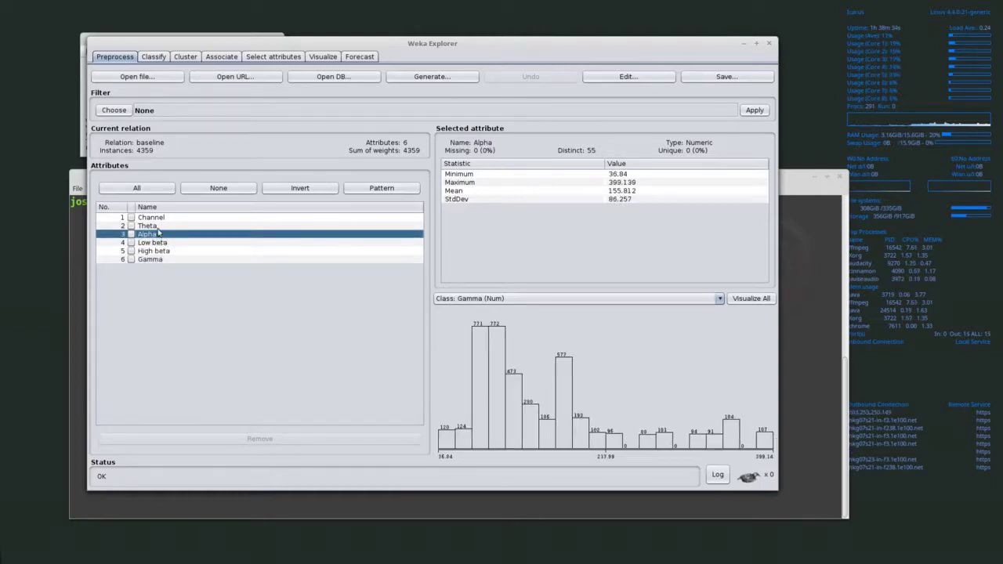
left_click(157, 227)
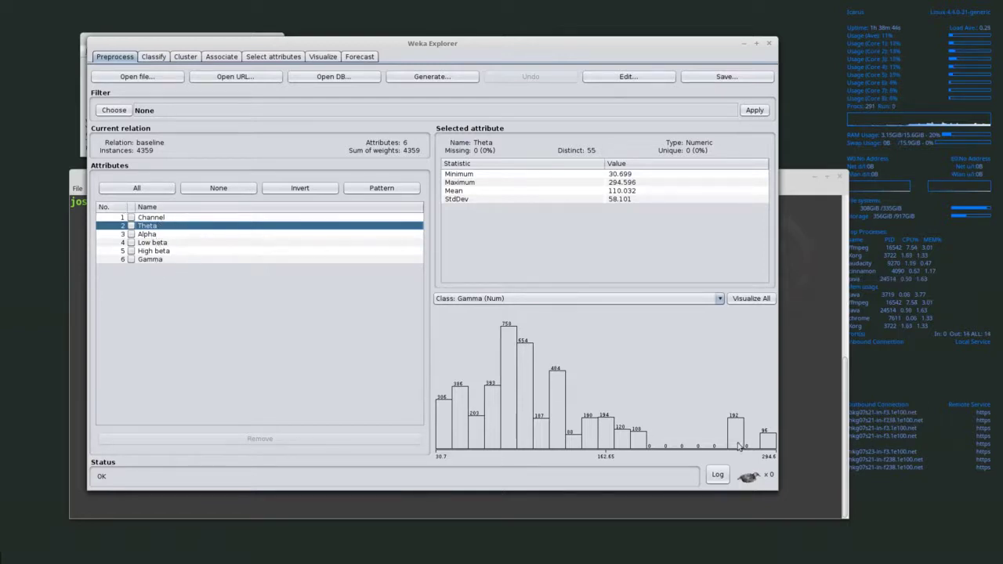
Go through all six baseline attributes once more in order, from Channel to Gamma, comparing their distributions
left_click(161, 217)
left_click(161, 227)
left_click(160, 234)
left_click(162, 243)
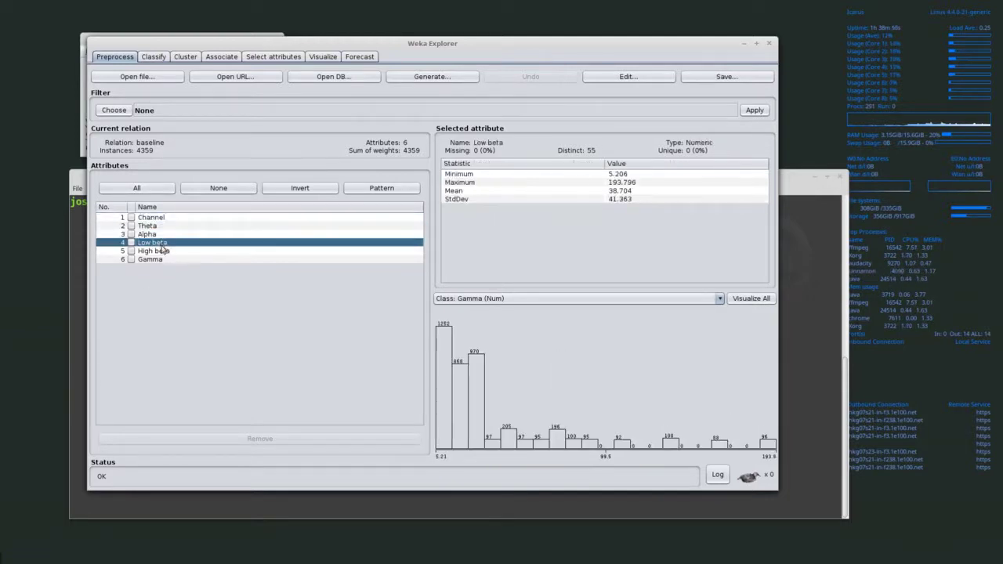
left_click(162, 251)
left_click(159, 260)
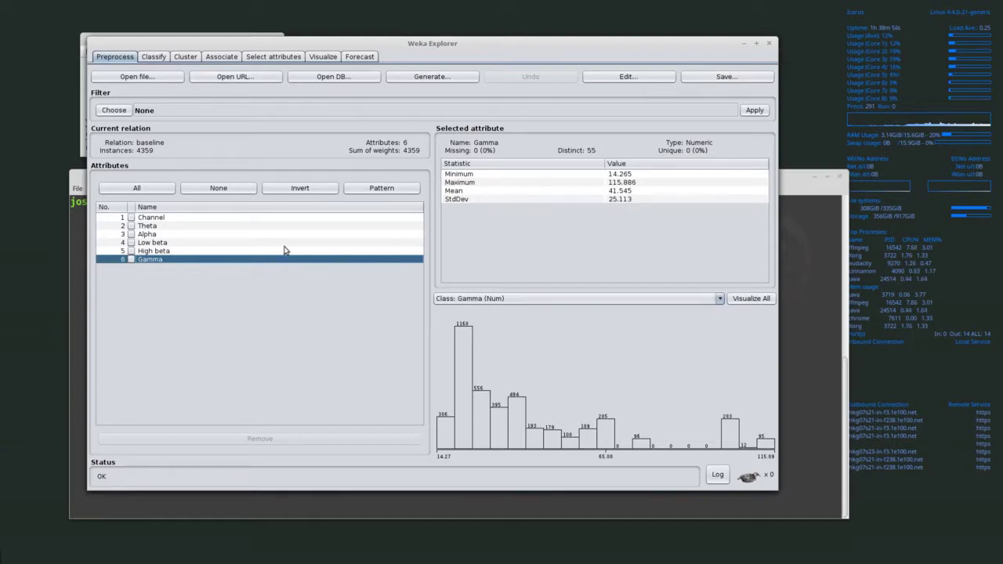
Compare the mean values of High beta and Low beta in the baseline data
left_click(153, 251)
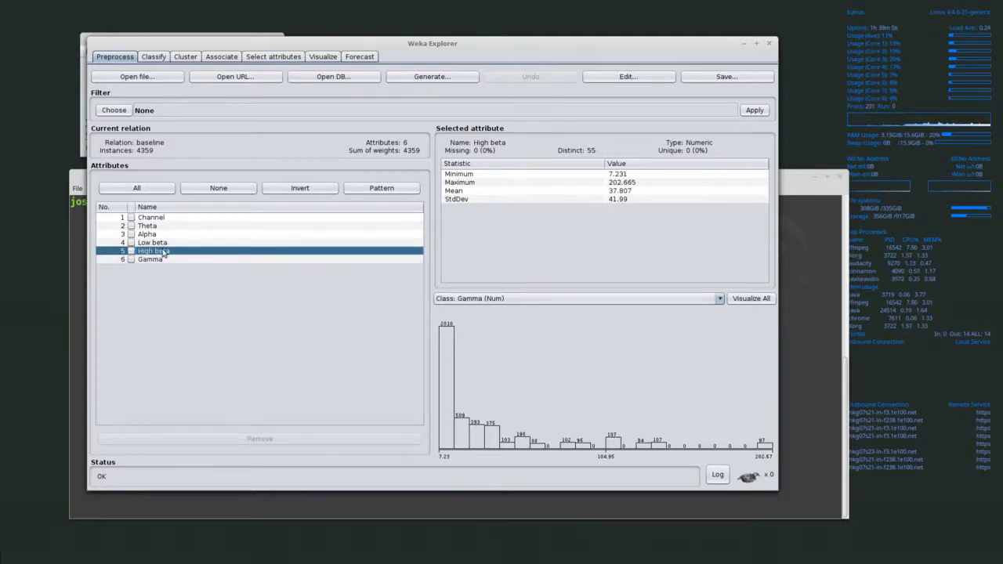
left_click(158, 243)
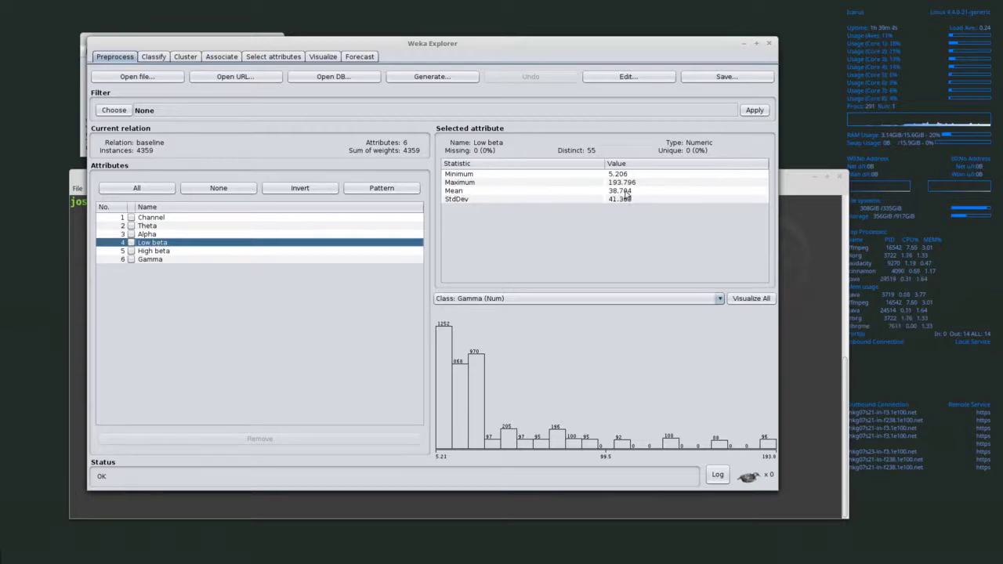
left_click(161, 250)
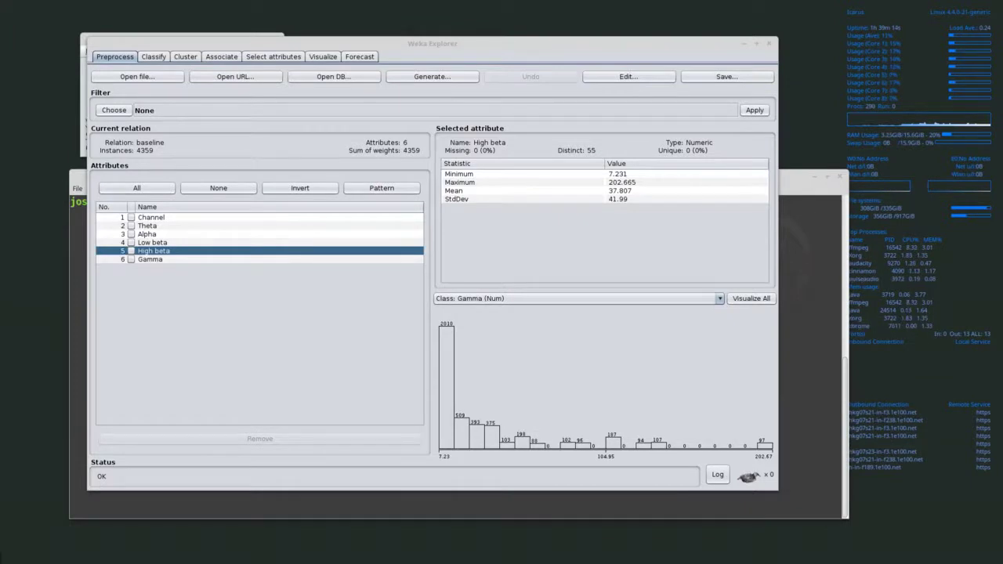
Move the blank text document beside Weka and note the baseline beta means in it as "high 37" and "low 38"
left_click_drag(410, 161, 793, 38)
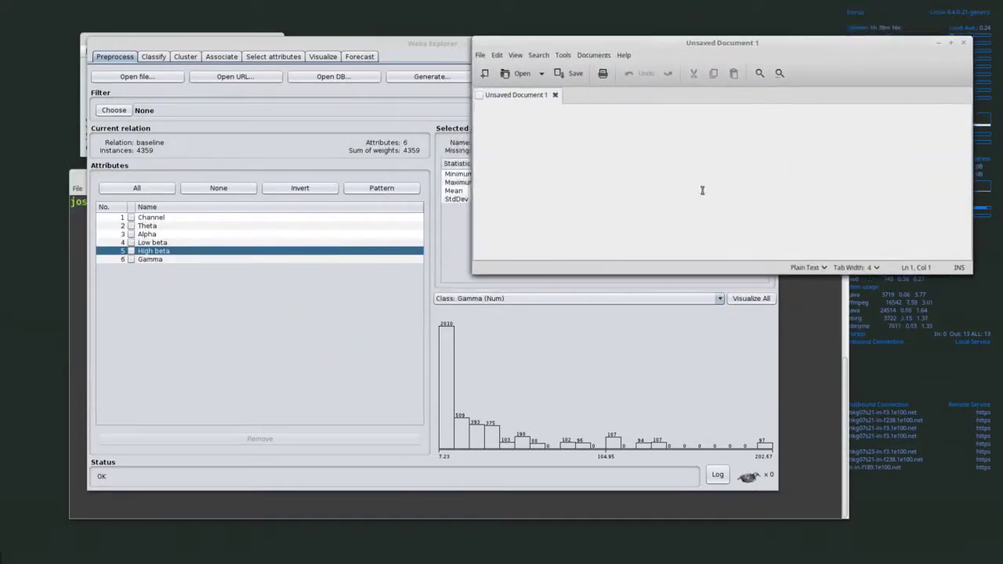
left_click(309, 307)
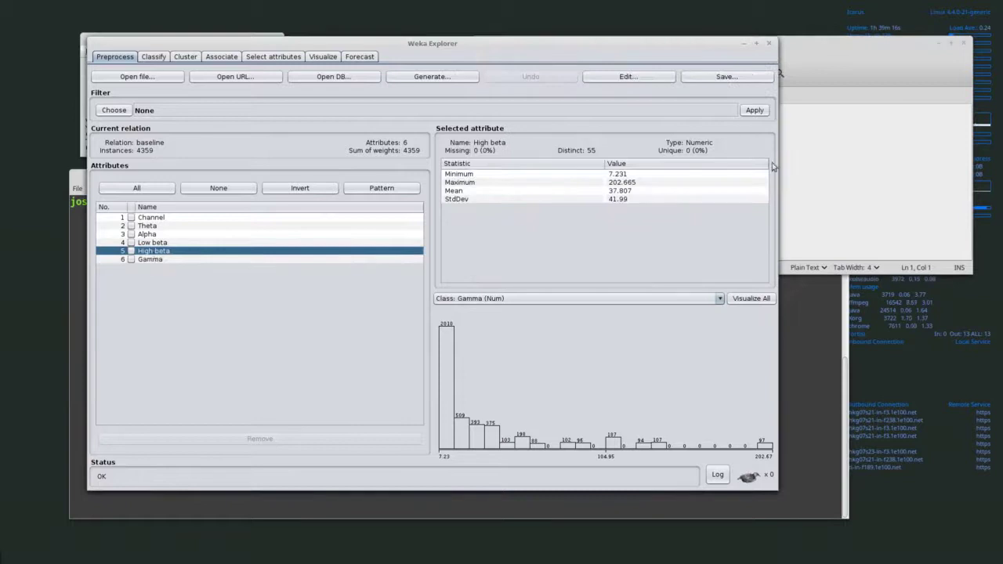
left_click(806, 165)
type("high 37")
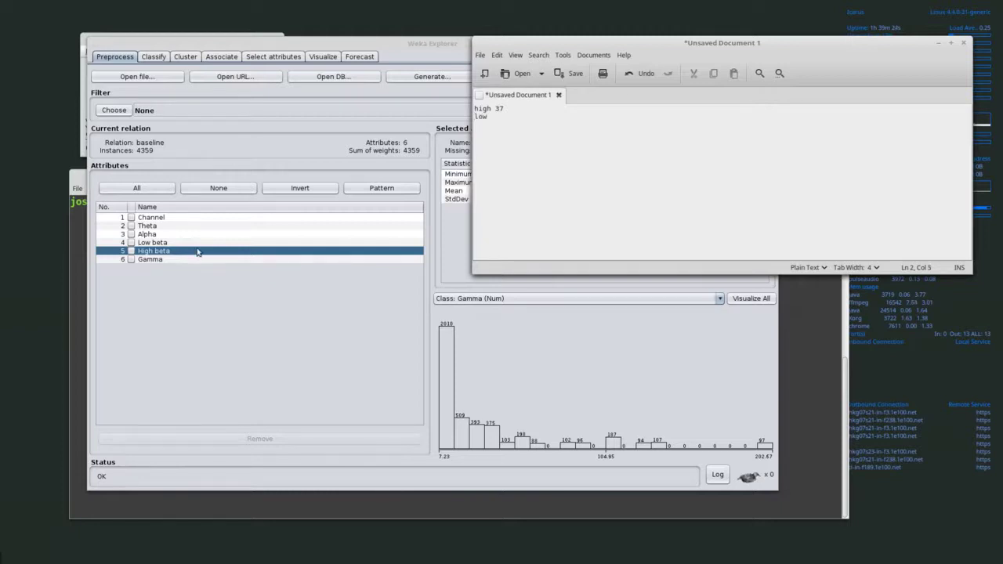
left_click(224, 244)
left_click(756, 175)
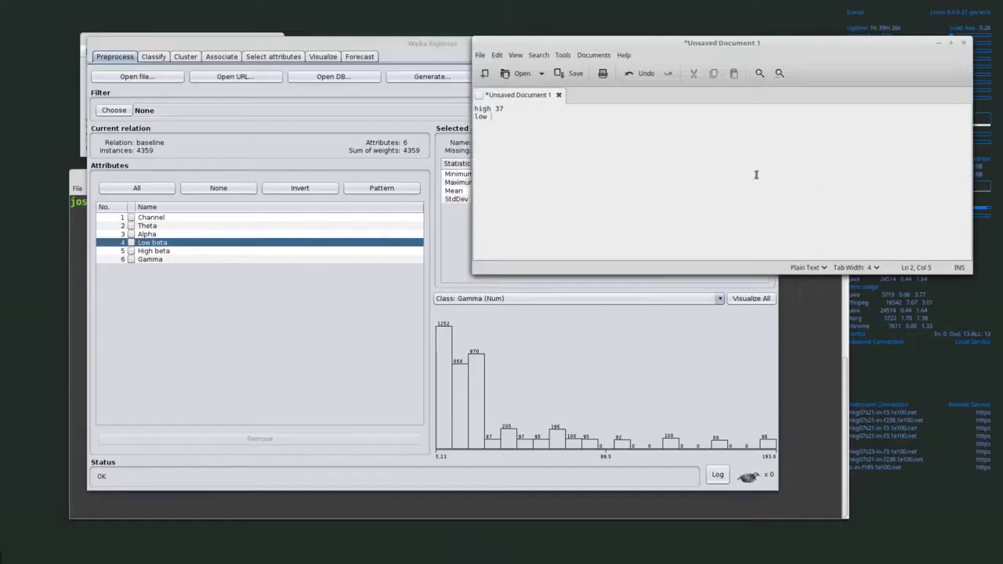
type("38")
Return to the Weka Explorer, recheck the baseline's High beta statistics, and load cat.csv from the data folder
left_click(328, 309)
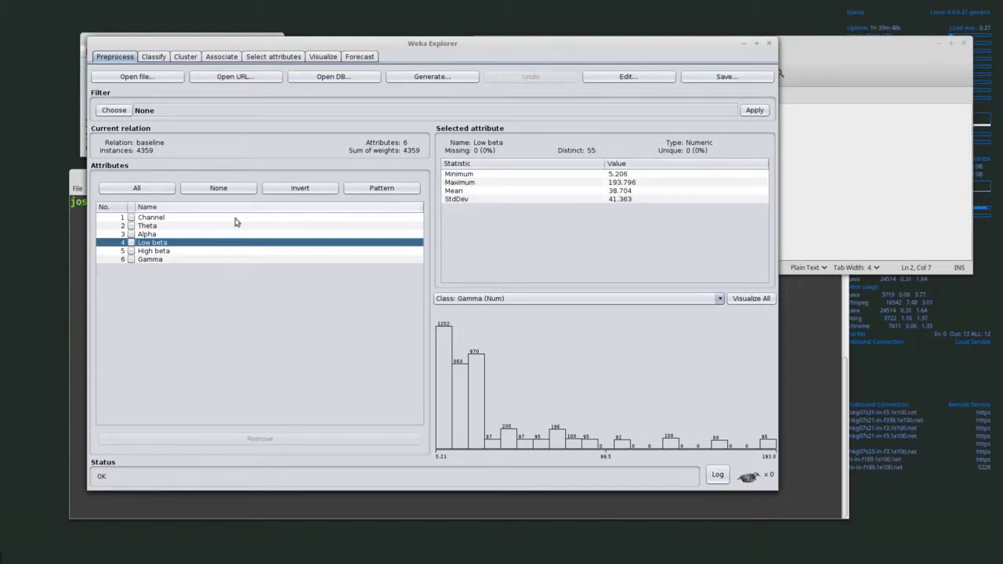
left_click(150, 251)
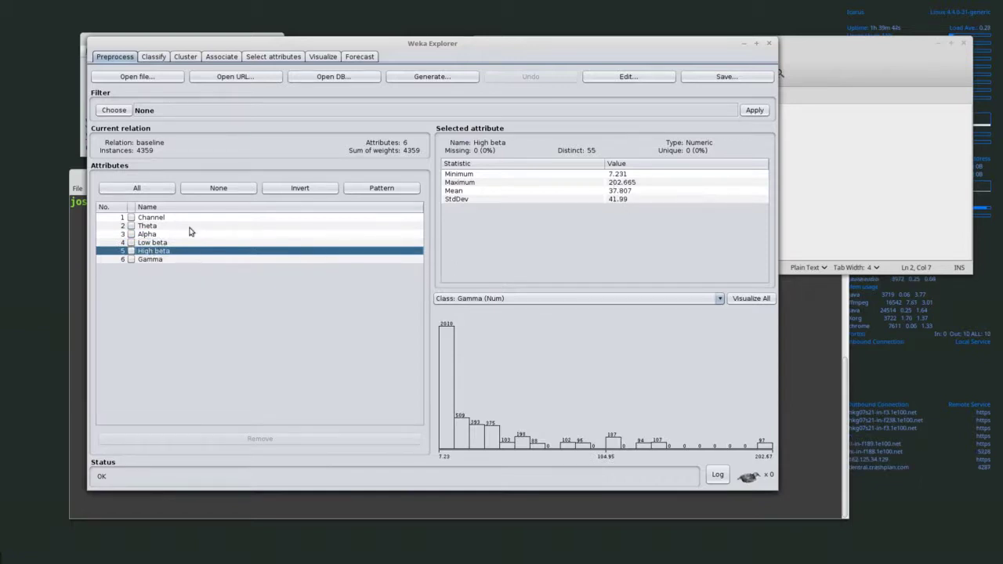
left_click(142, 78)
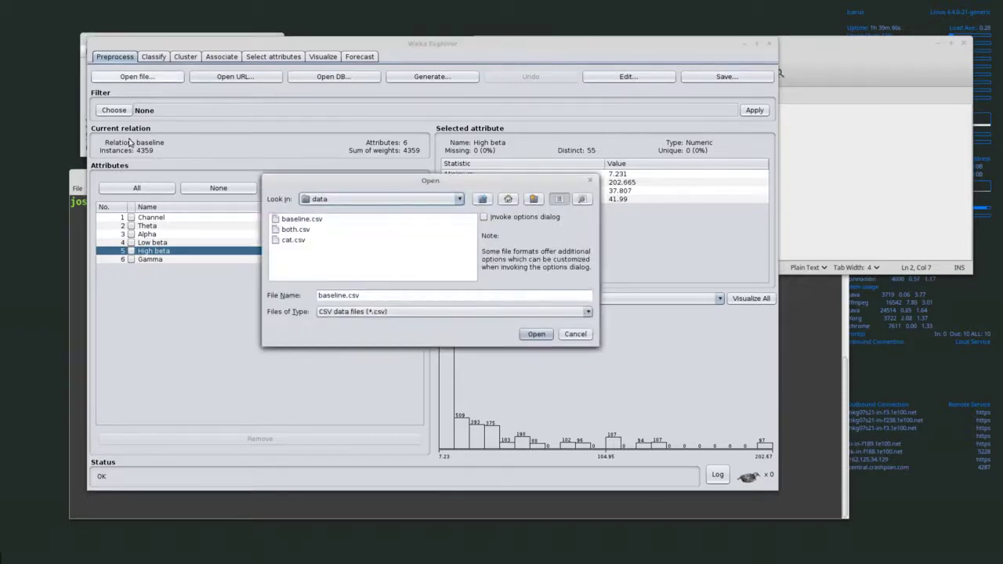
left_click(289, 242)
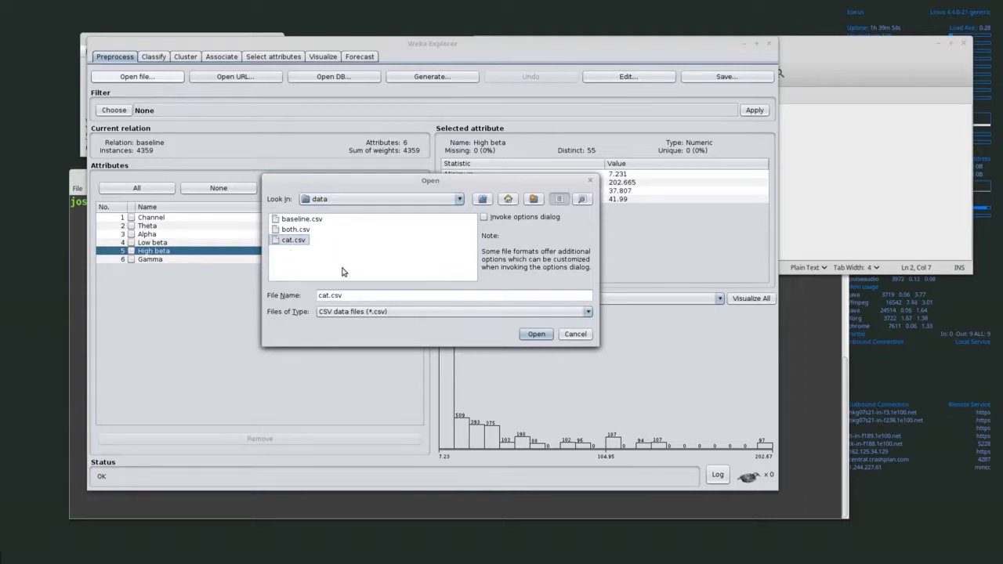
left_click(541, 335)
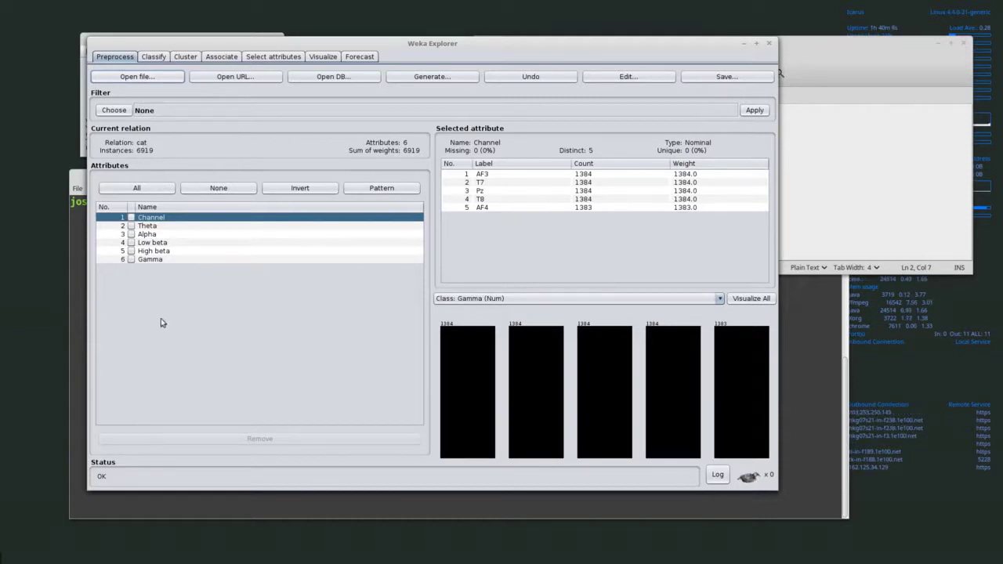
View the cat data's Low beta statistics and add its mean to the notes as "low 42", separated from the baseline entries
left_click(152, 243)
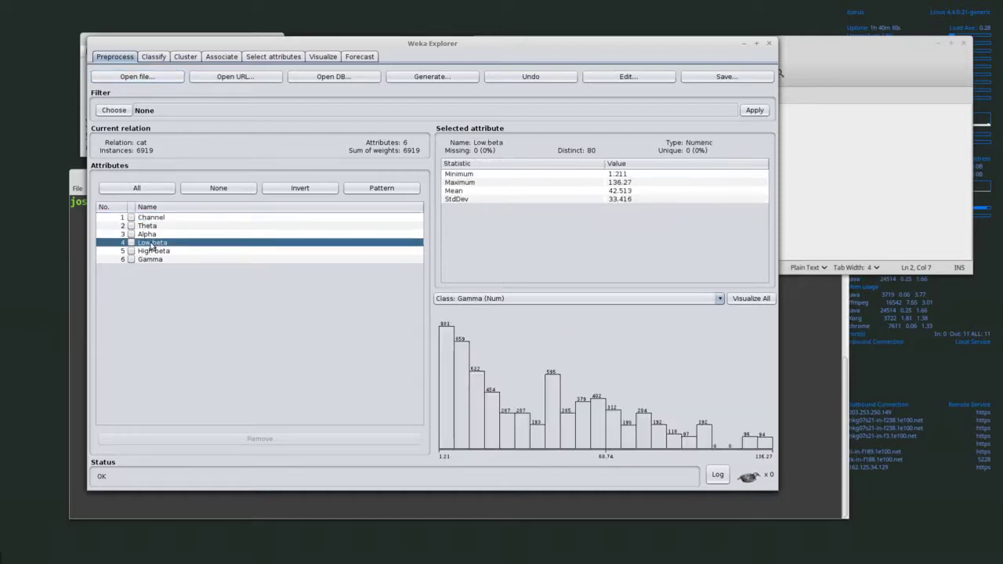
left_click(851, 170)
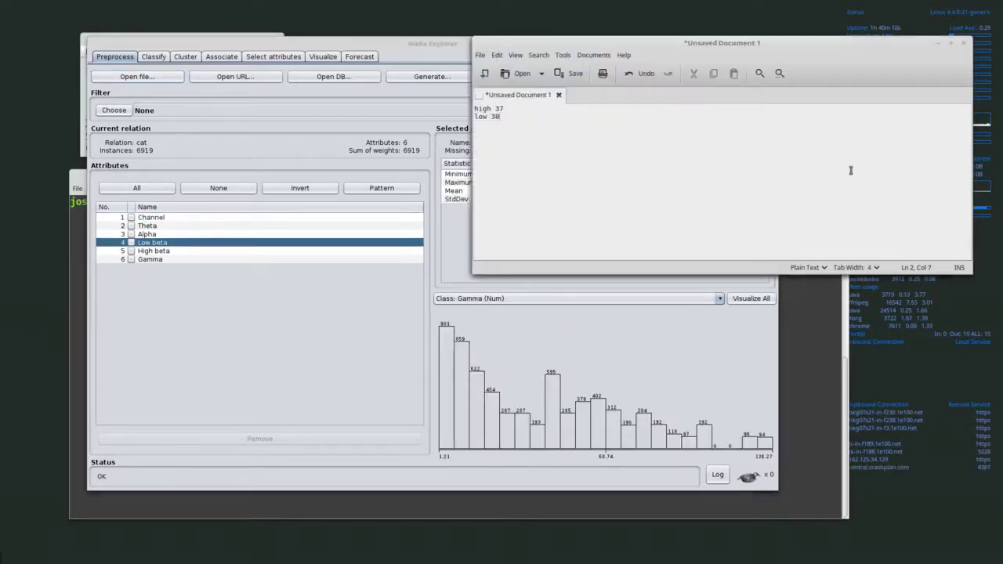
type("low 42")
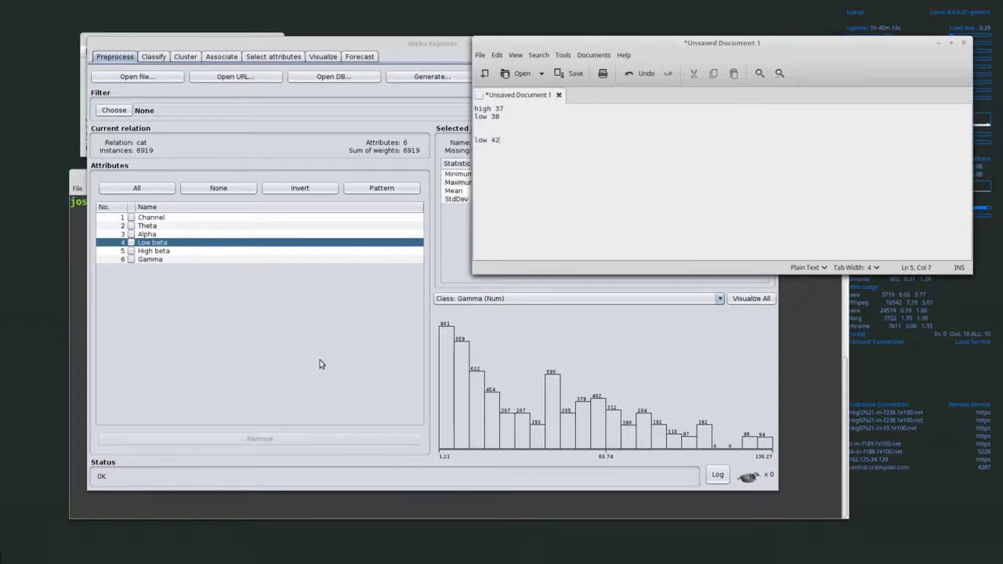
View the cat data's High beta statistics in Weka and add its mean to the notes as "high 123"
left_click(319, 363)
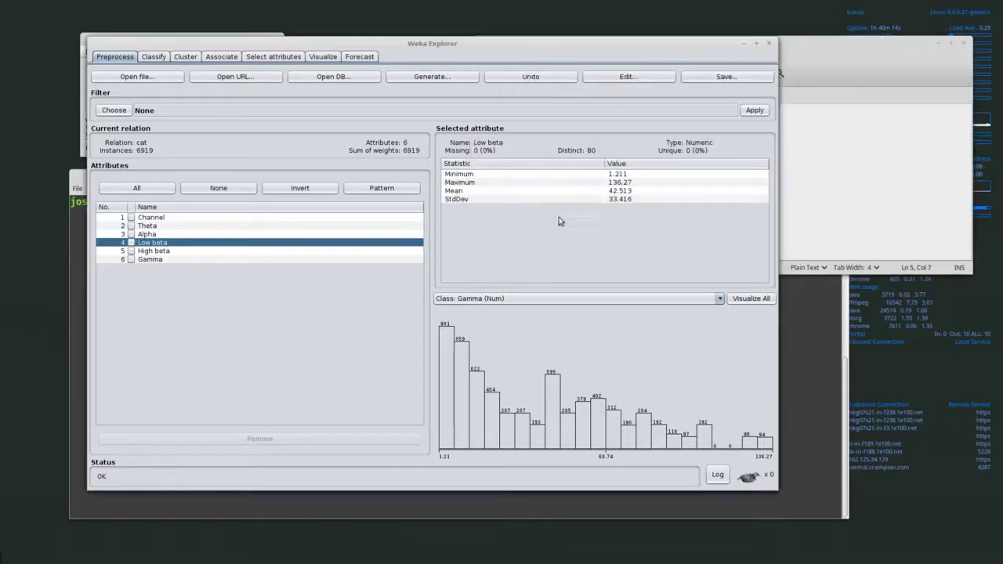
left_click(162, 251)
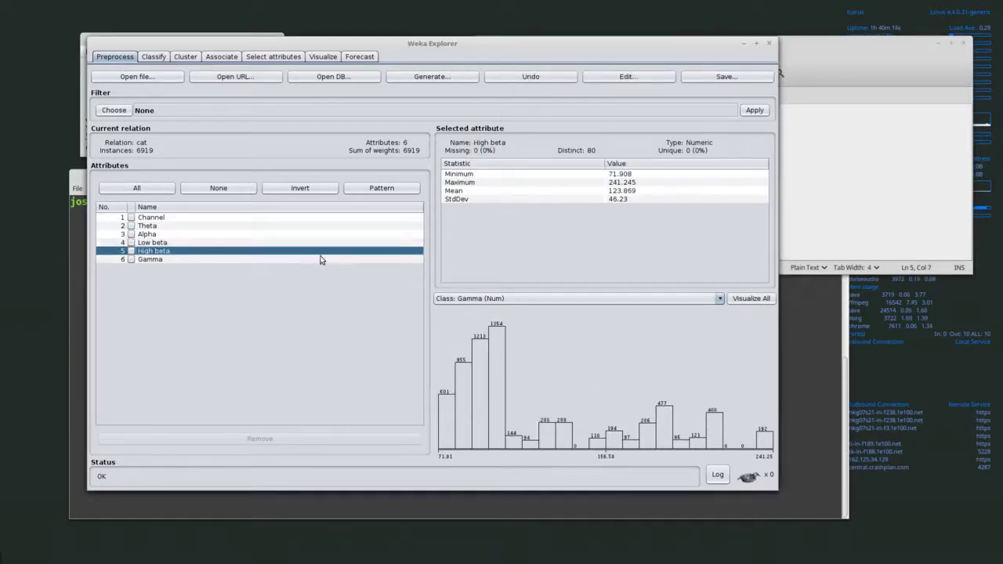
key("alt+Tab")
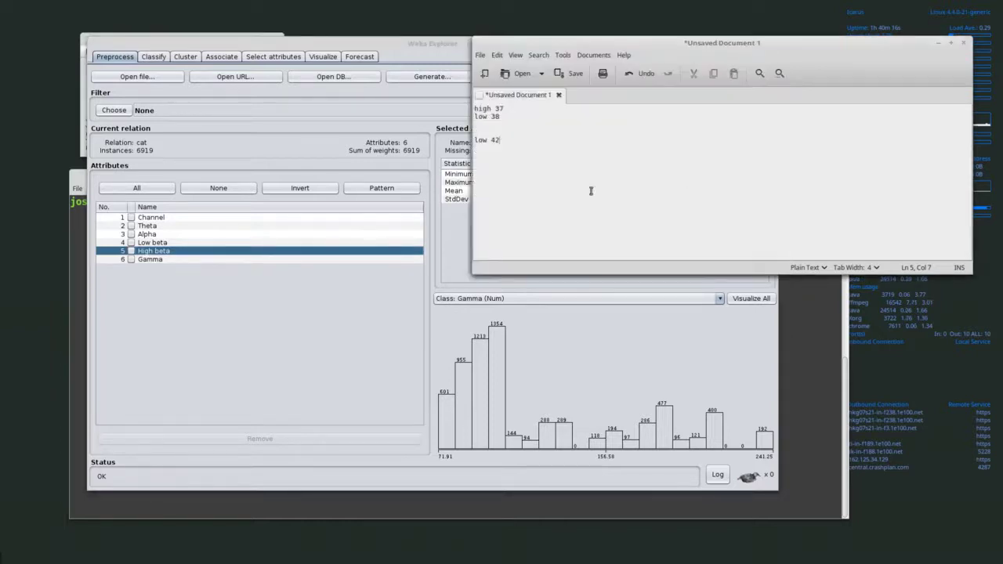
type("high 123")
key("alt+Tab")
key("alt+Tab")
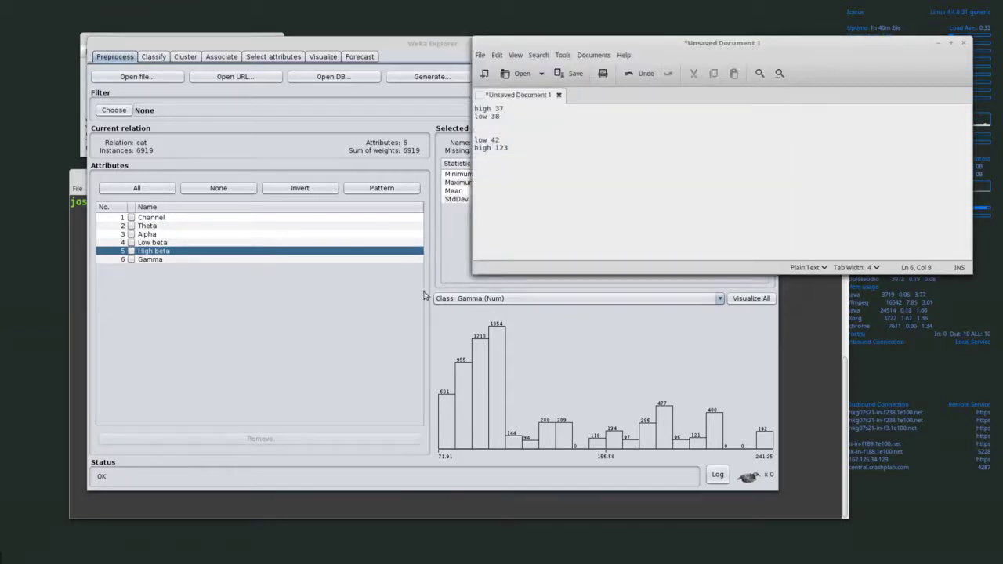
Compare the baseline and cat high beta entries in the notes, highlighting each one
key("alt+Tab")
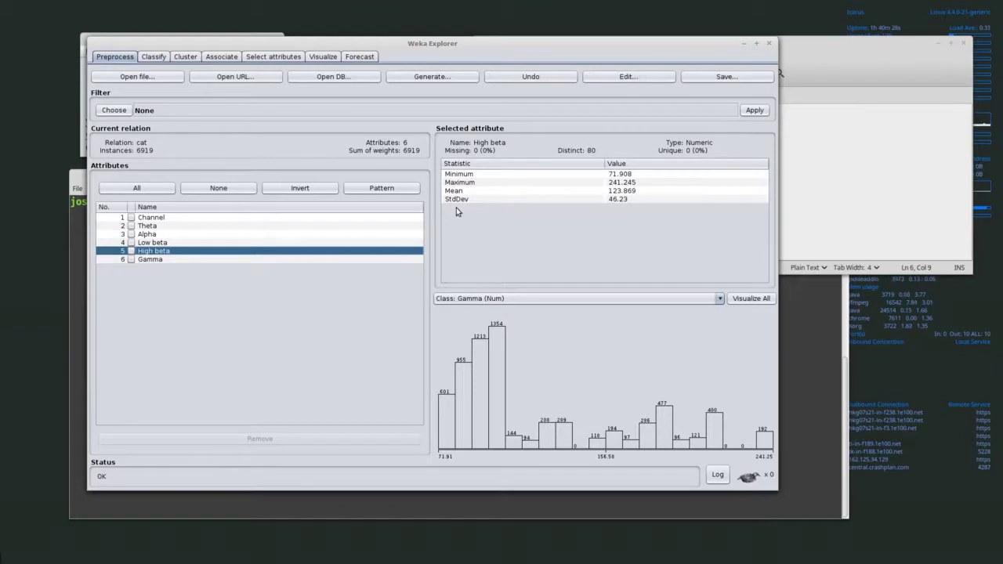
left_click(811, 158)
left_click_drag(526, 151, 462, 149)
left_click(512, 109)
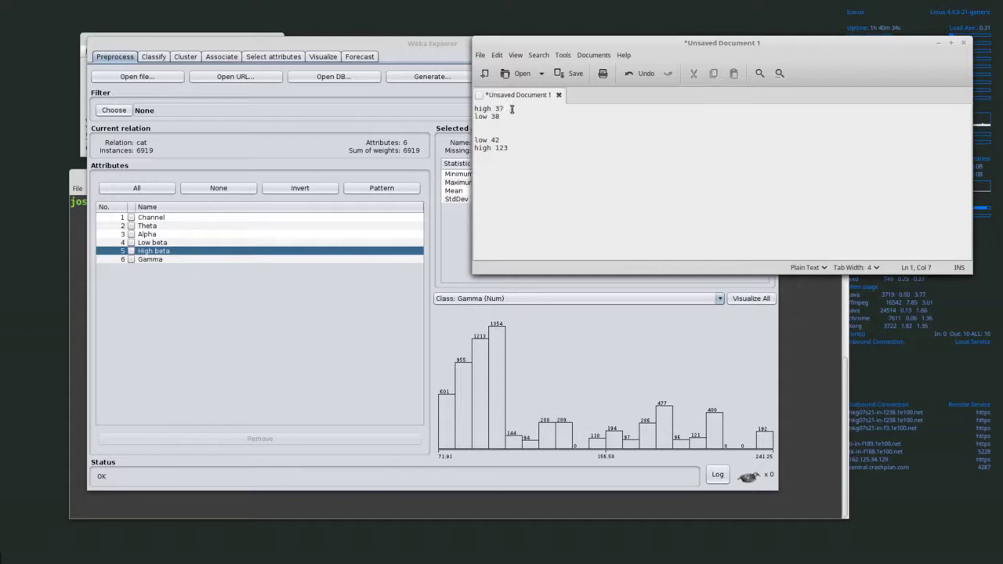
left_click_drag(519, 108, 463, 108)
left_click_drag(514, 149, 474, 149)
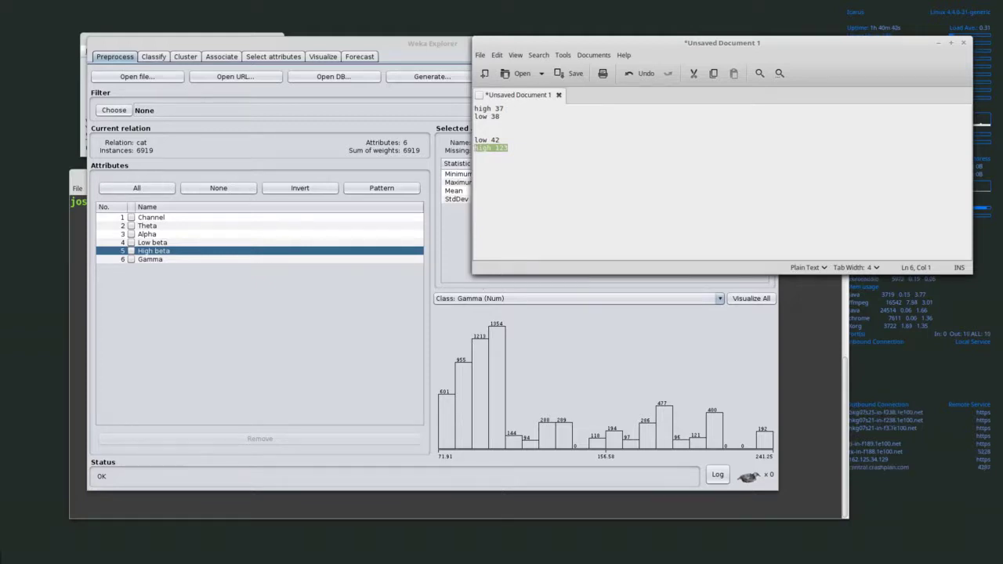
Open baseline.csv from the data folder in LibreOffice Calc with the default text import settings
key("super+e")
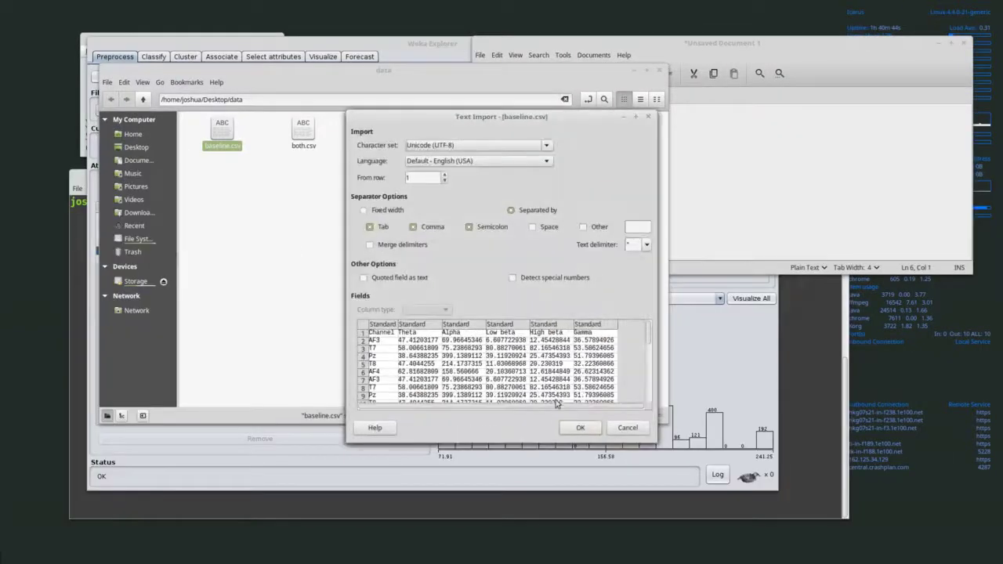
left_click(579, 424)
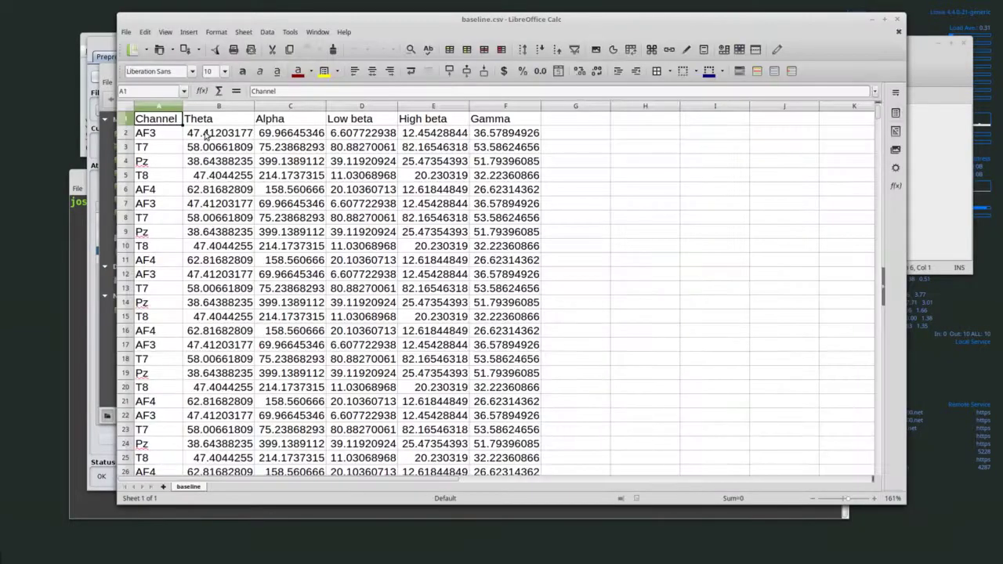
left_click(206, 133)
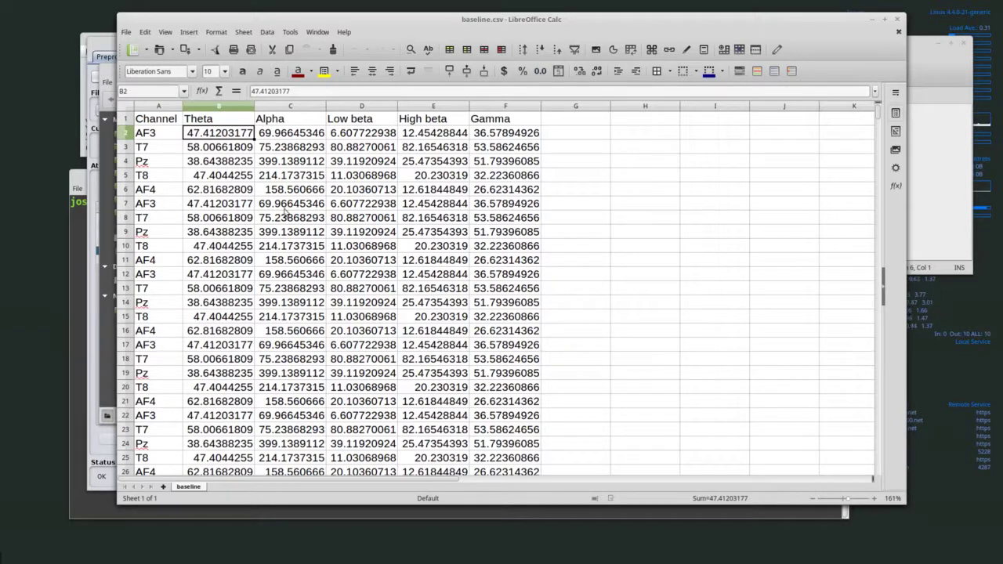
Examine the Low beta and High beta columns and the Pz channel row in the baseline spreadsheet, and minimize it
left_click_drag(365, 136, 375, 442)
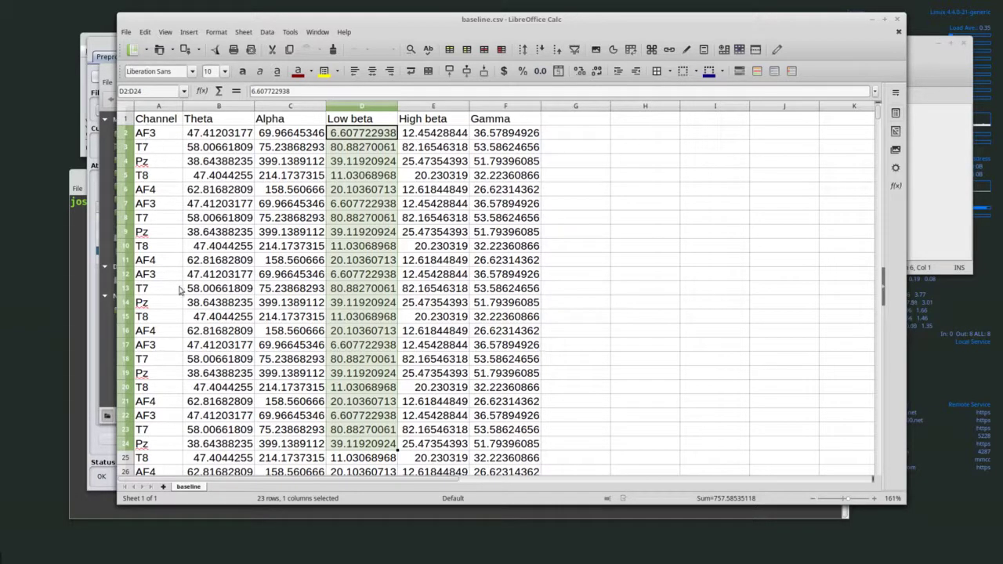
left_click(161, 304)
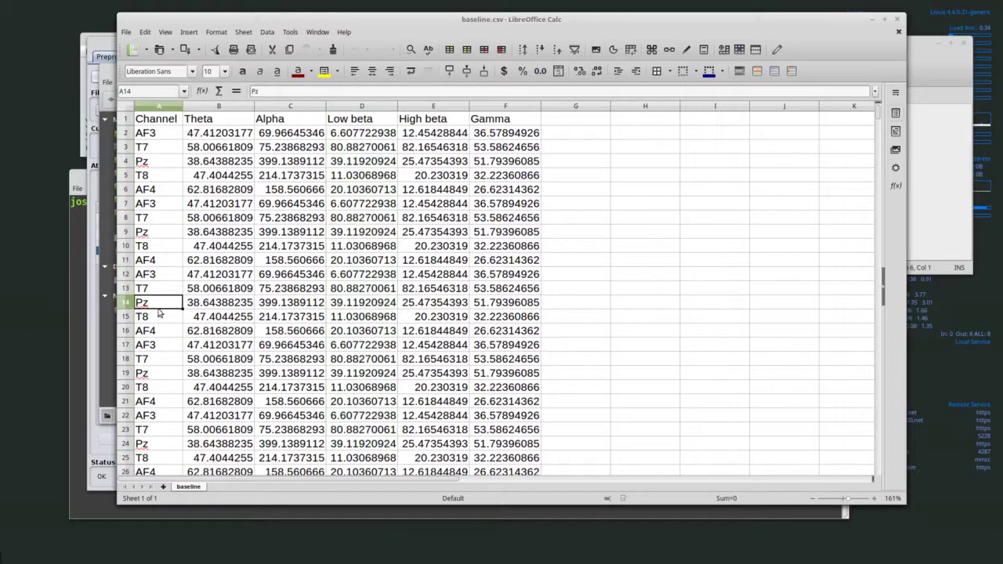
left_click_drag(155, 309, 510, 302)
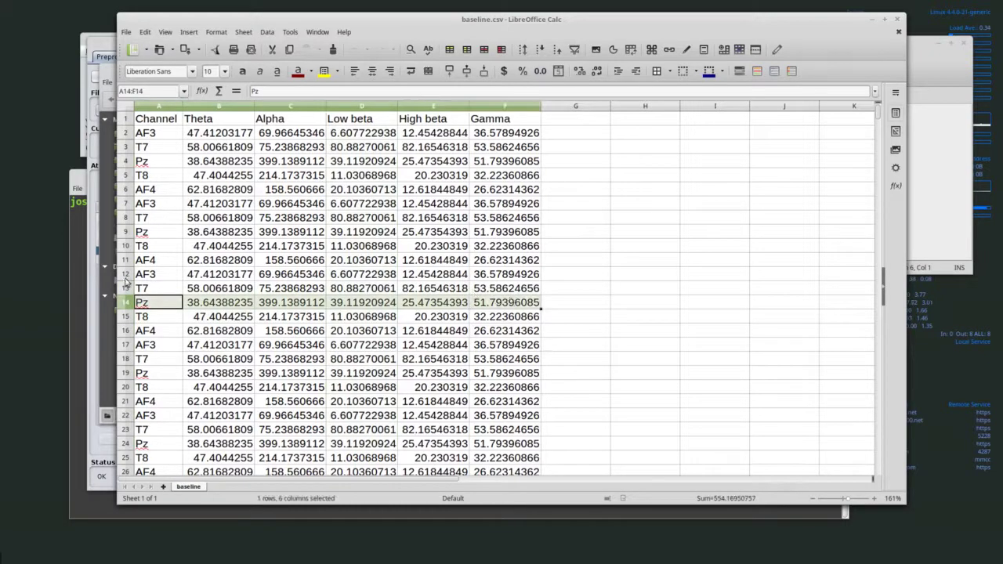
left_click_drag(150, 289, 145, 251)
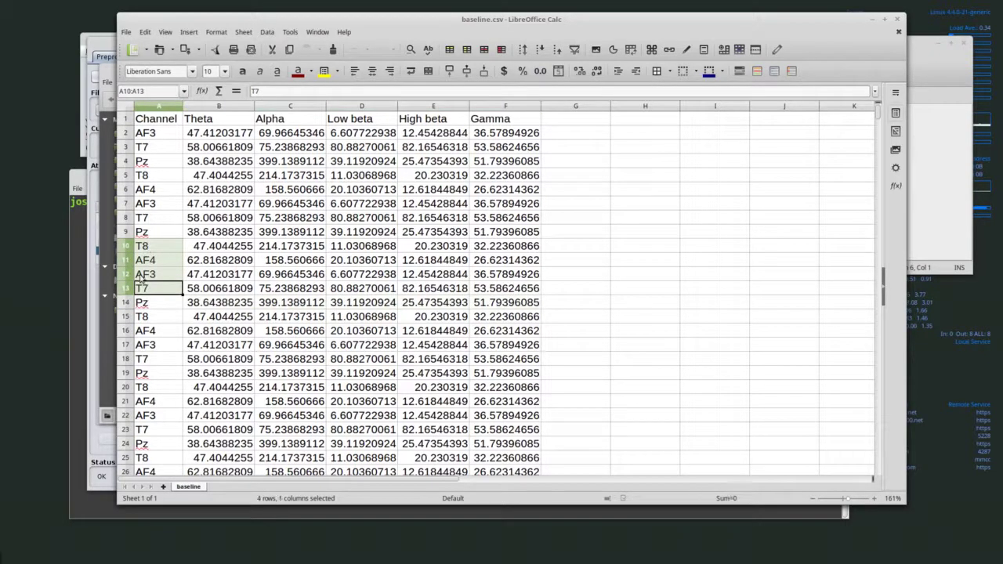
mouse_move(155, 288)
left_mouse_down()
mouse_move(151, 269)
mouse_move(153, 295)
left_mouse_up()
left_click(157, 306)
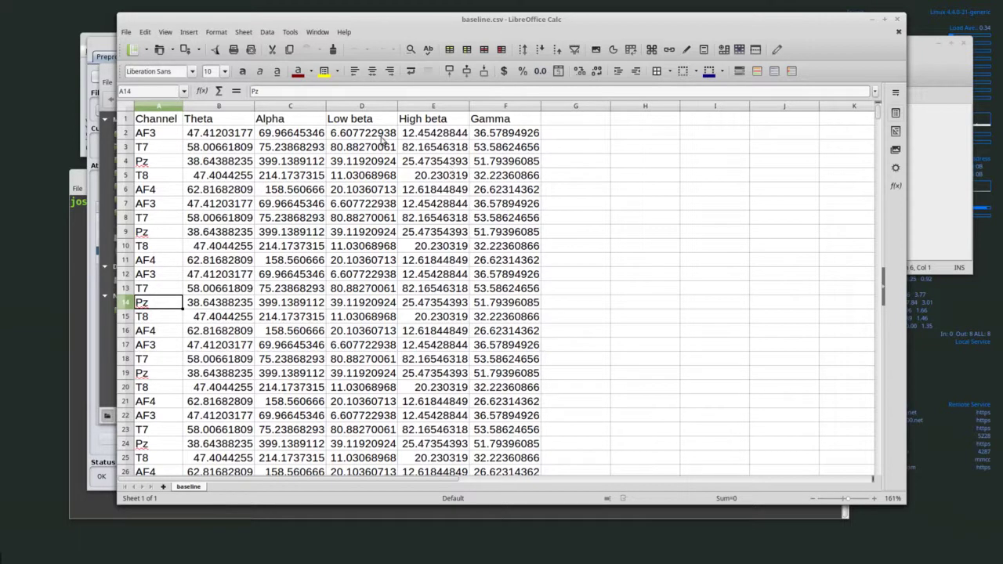
left_click_drag(375, 137, 369, 450)
left_click_drag(435, 134, 467, 406)
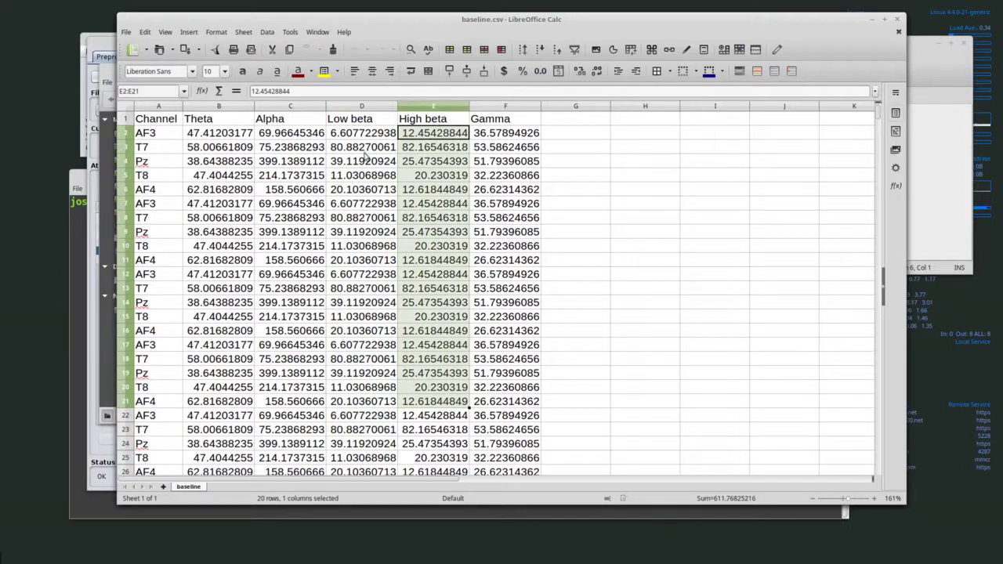
left_click(874, 22)
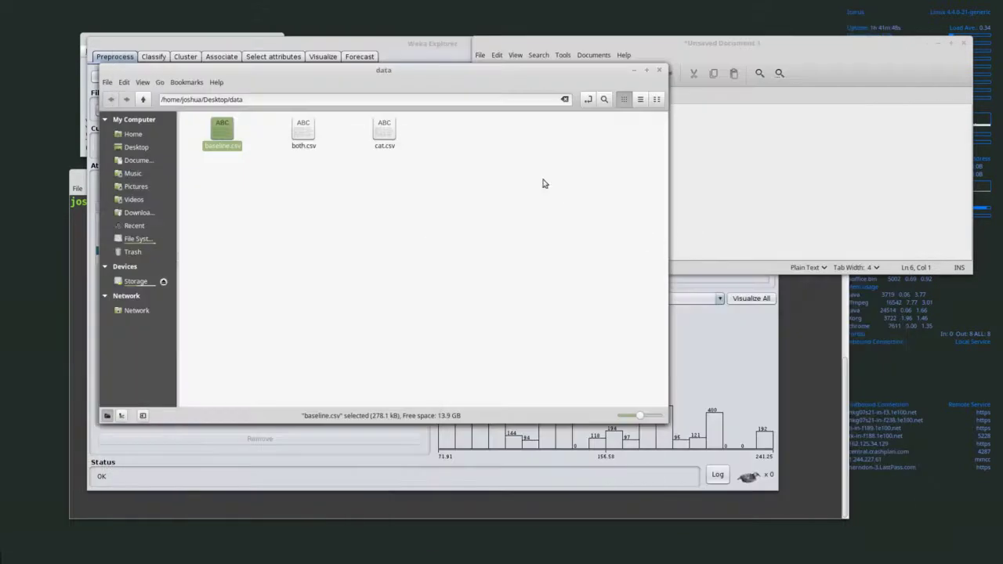
Review the cat high beta entry in the notes and recheck the cat data's Low beta and High beta statistics in Weka
left_click(672, 210)
left_click_drag(518, 149, 474, 149)
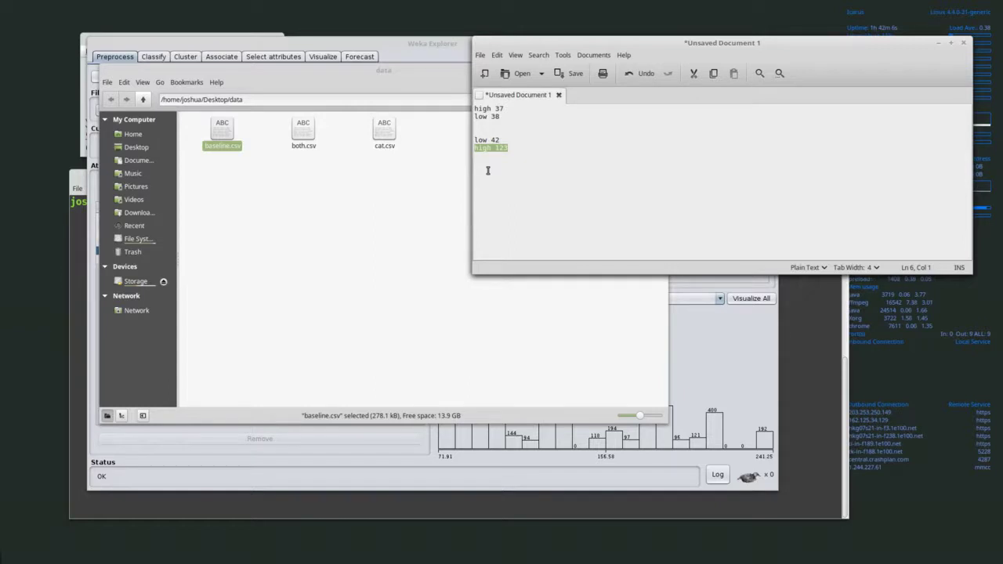
left_click(421, 48)
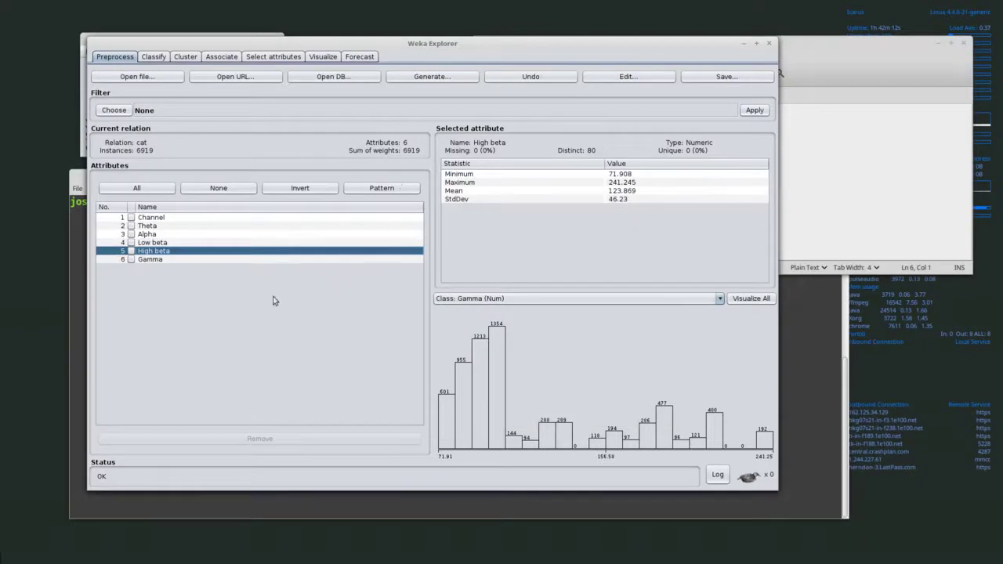
left_click(152, 243)
left_click(154, 251)
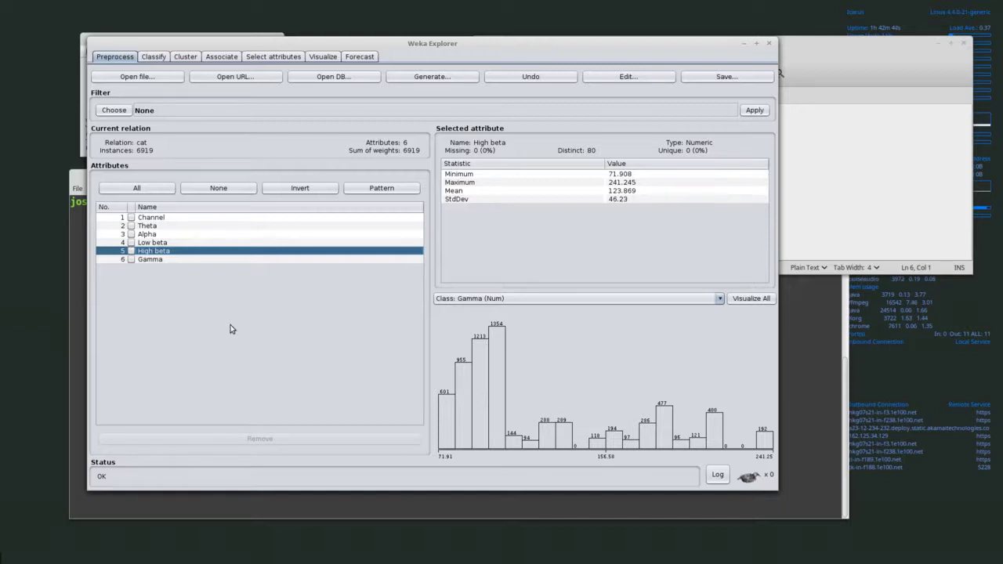
Minimize the Weka Explorer and compare the baseline and cat entries for low and high beta in the notes
left_click(745, 45)
left_click(605, 147)
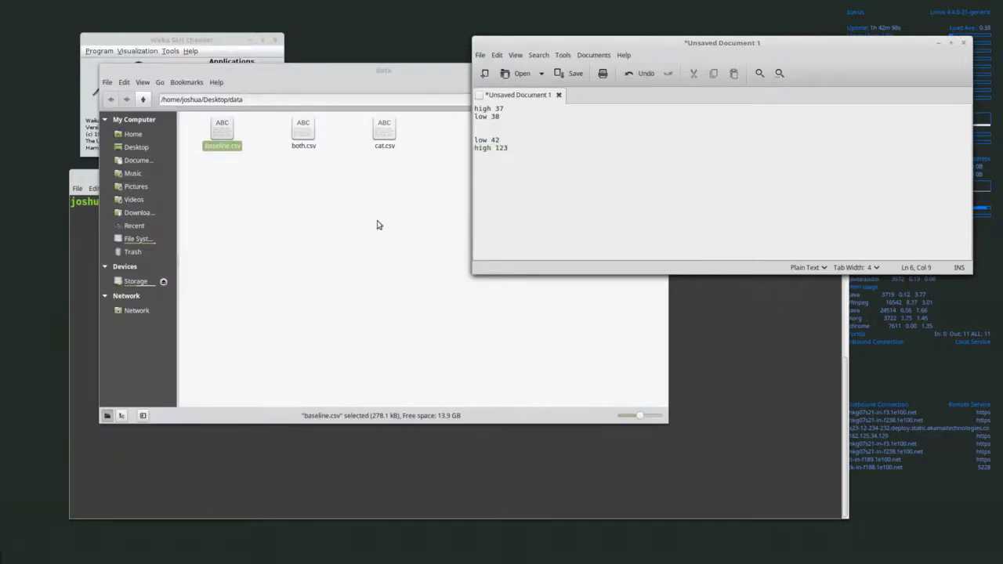
left_click_drag(467, 159, 464, 151)
left_click_drag(506, 109, 463, 106)
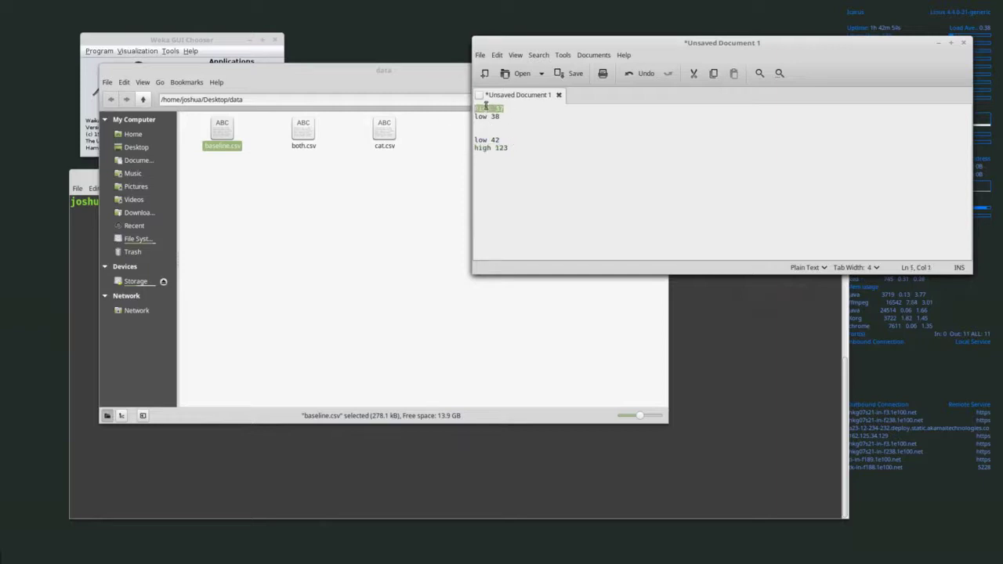
left_click_drag(510, 150, 460, 152)
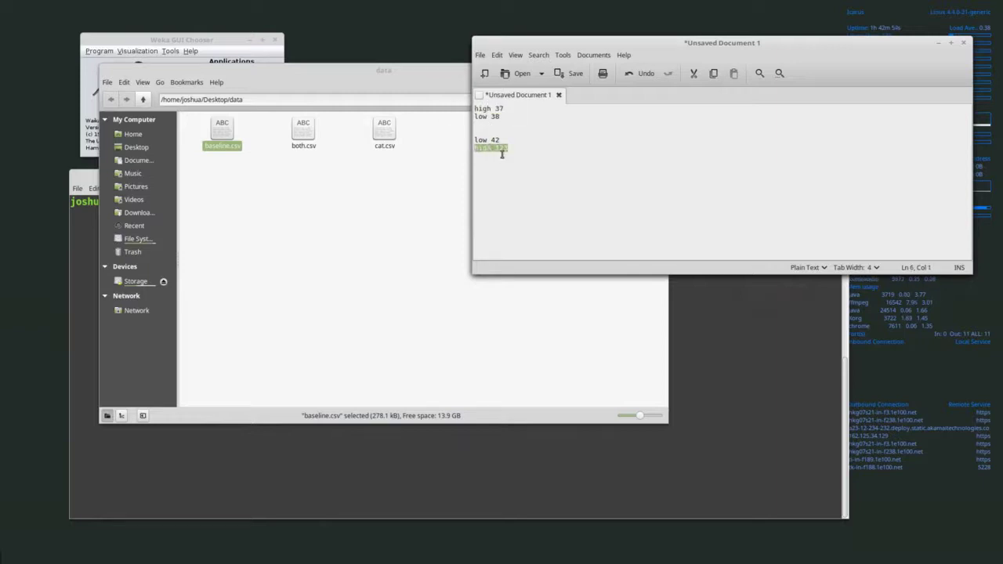
left_click_drag(507, 139, 478, 117)
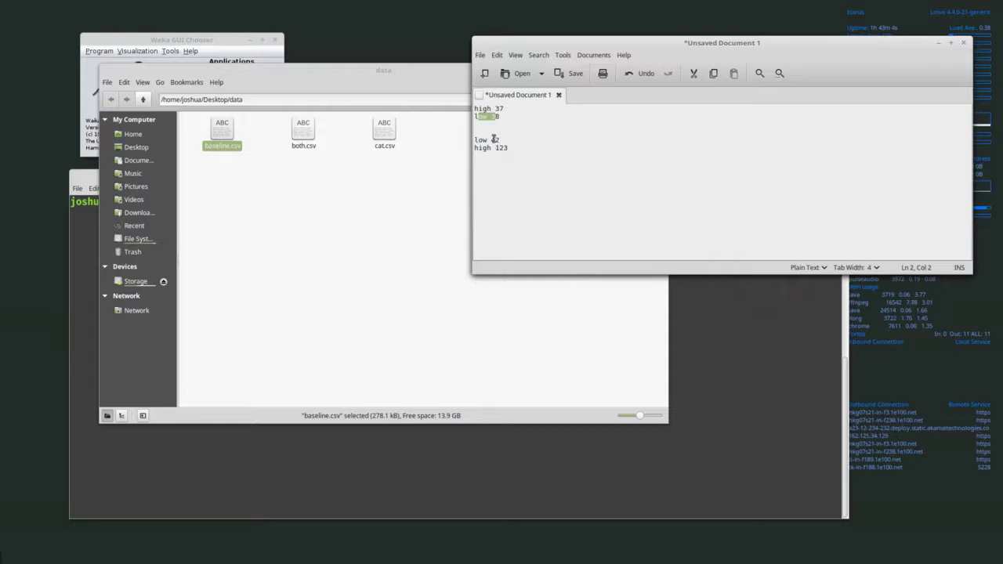
left_click_drag(516, 149, 462, 149)
left_click_drag(513, 107, 472, 108)
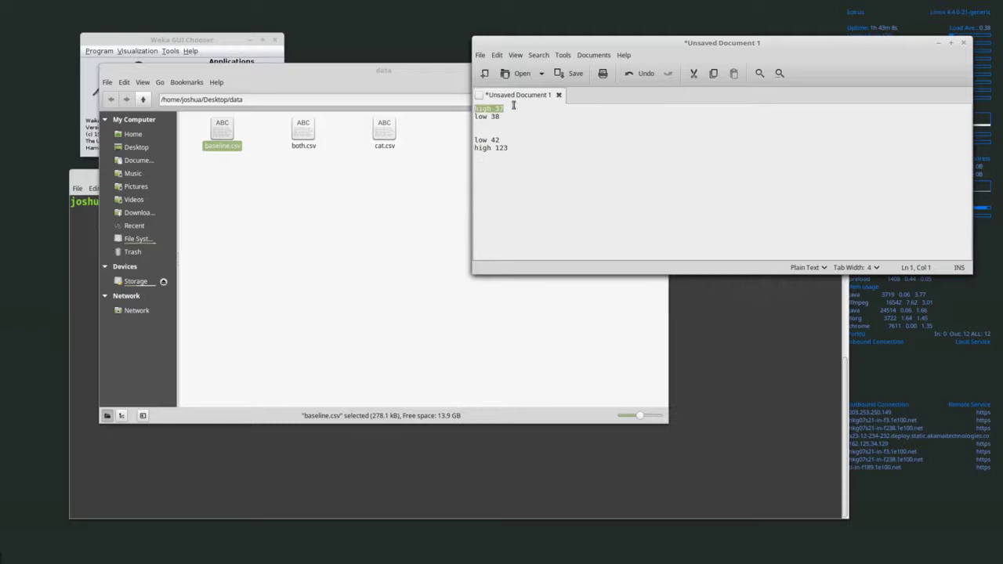
Bring the data folder forward and highlight the cat.csv and baseline.csv files in turn
left_click(339, 235)
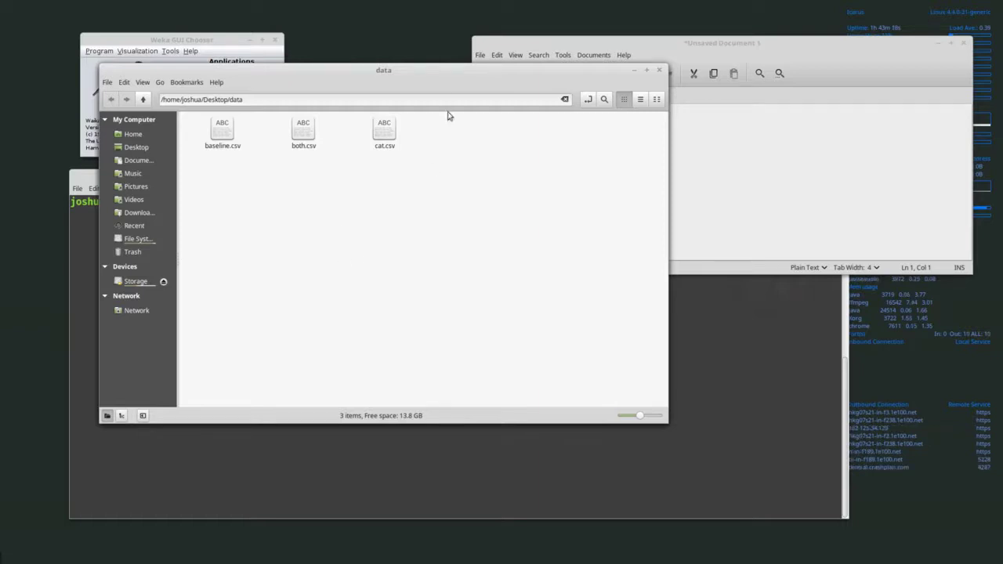
left_click(384, 127)
left_click(222, 132)
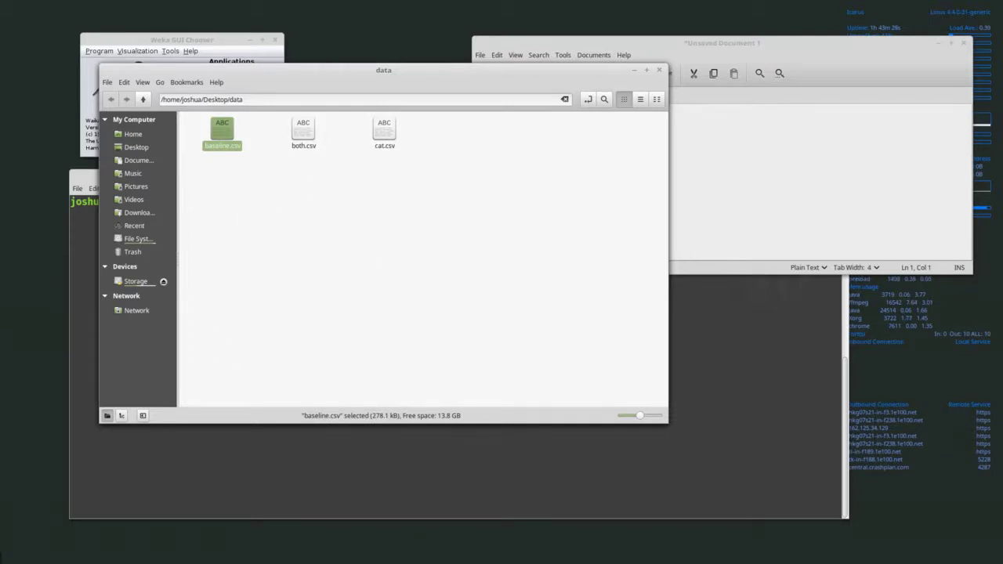
Display the cat data's plot matrix in the Weka Explorer and enlarge the matrix area down to the Channel row
key("alt+Tab")
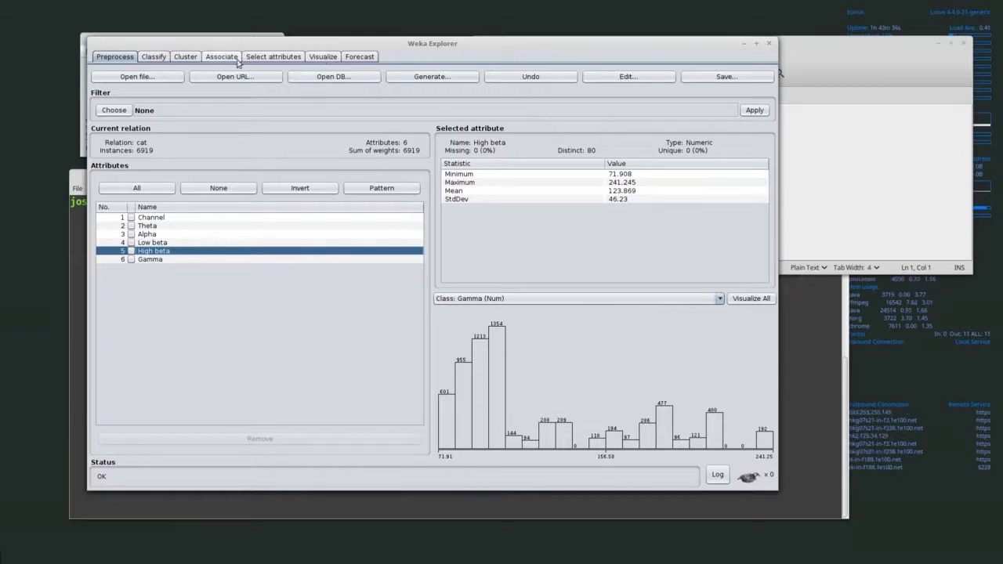
left_click(324, 56)
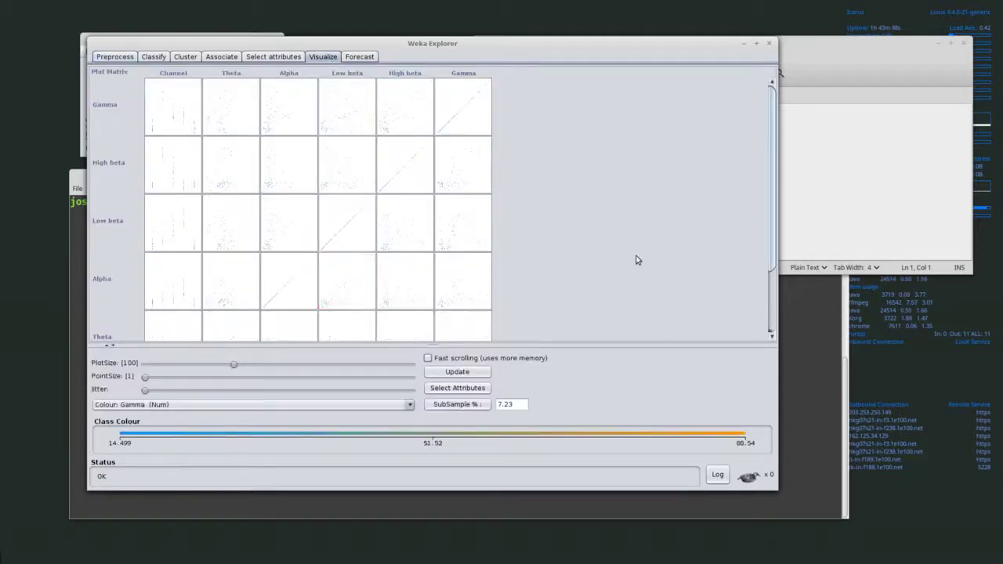
left_click_drag(434, 344, 431, 416)
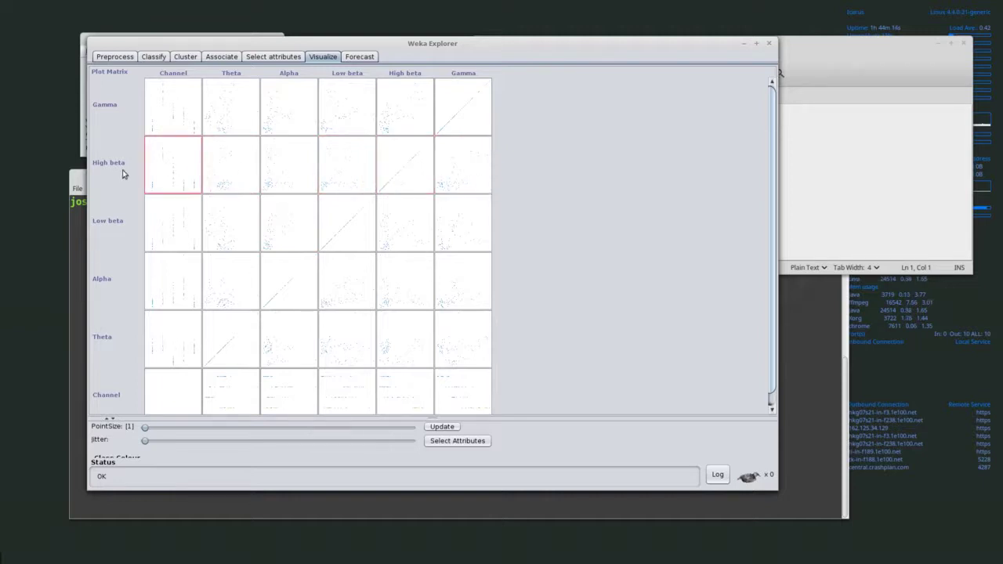
Load baseline.csv into the Weka Explorer, inspect its plot matrix, and minimize the Explorer from the preprocessing view
left_click(118, 57)
left_click(118, 78)
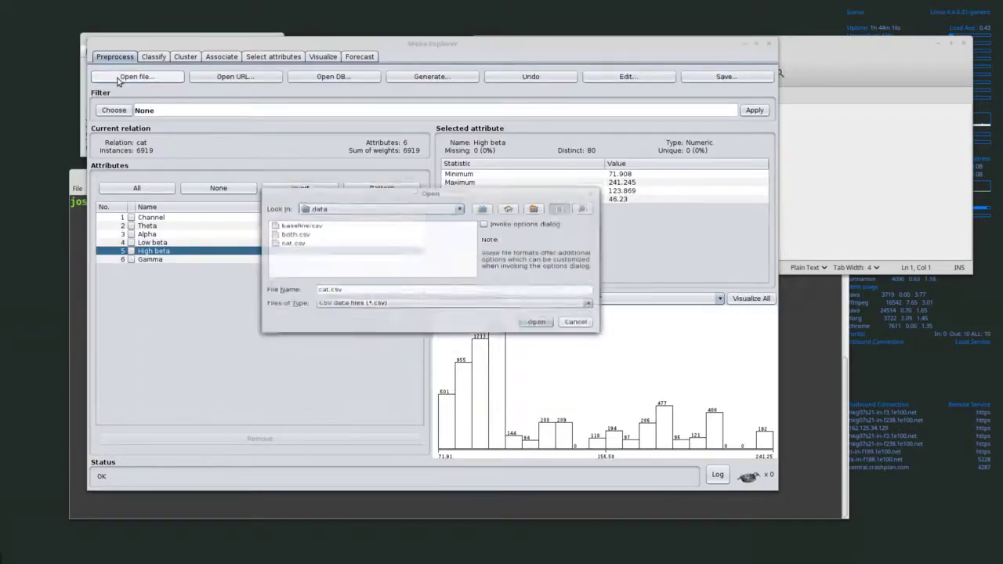
left_click(309, 221)
left_click(540, 337)
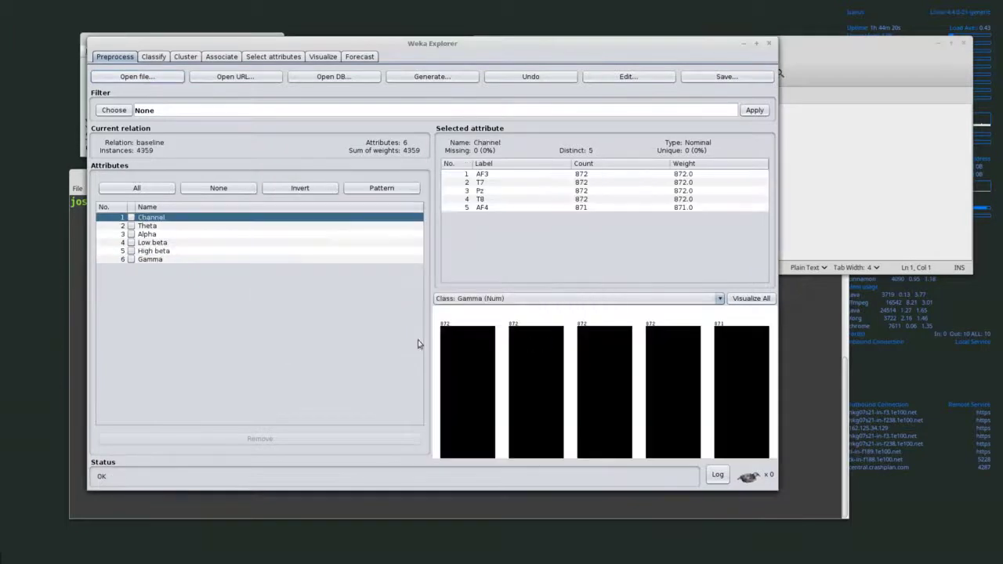
left_click(324, 57)
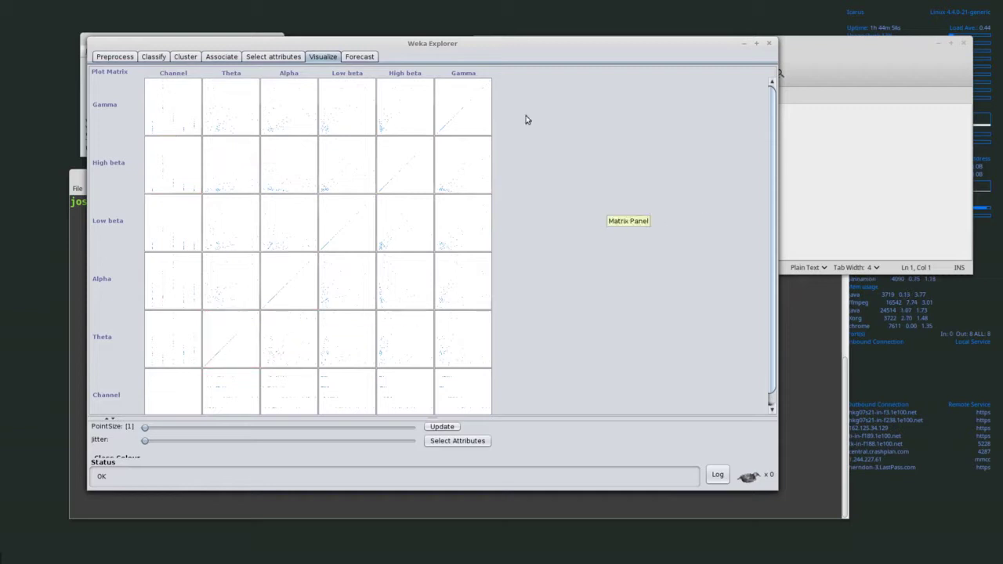
left_click(116, 56)
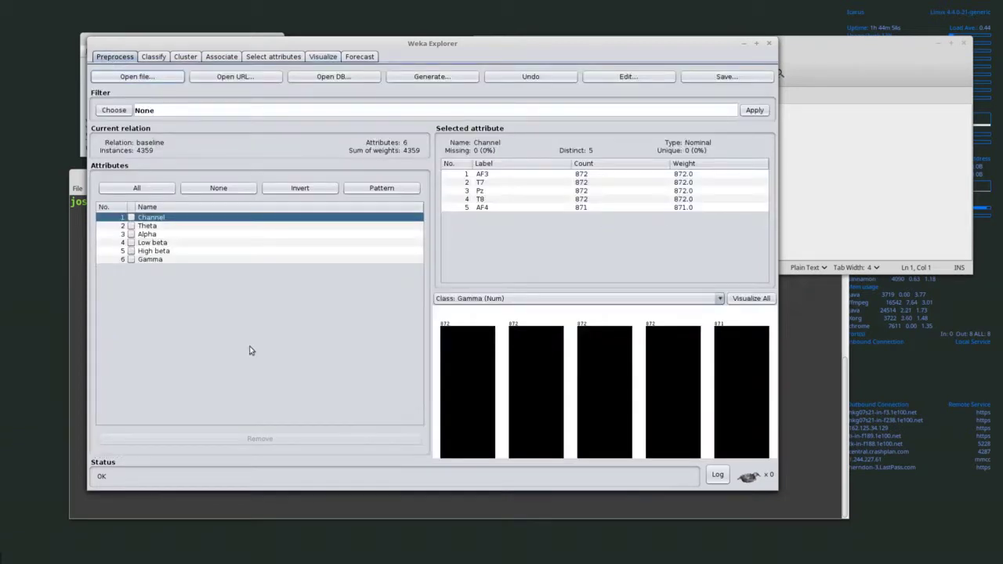
left_click(744, 43)
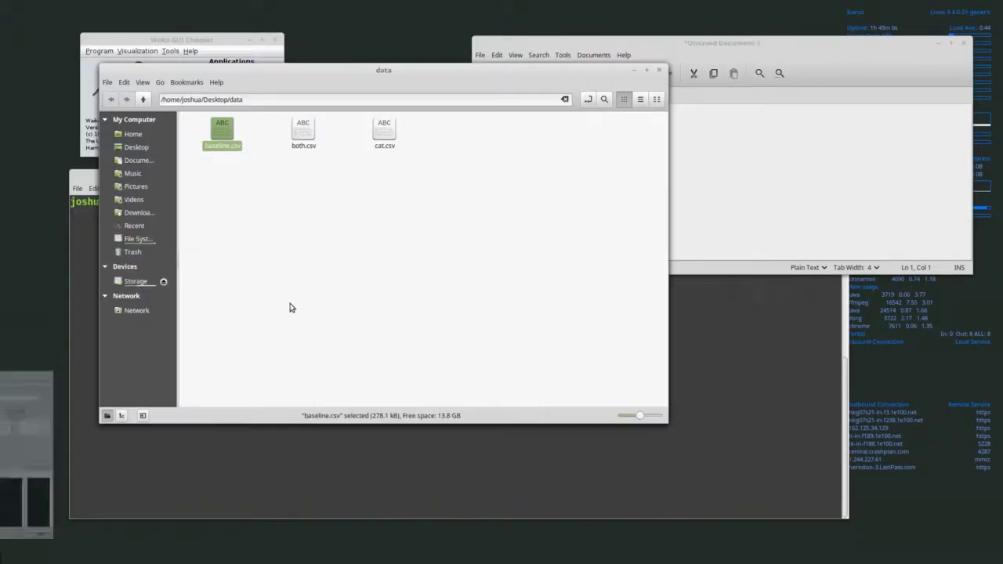
Highlight cat.csv, baseline.csv and both.csv in turn in the data folder
left_click(322, 244)
left_click(384, 125)
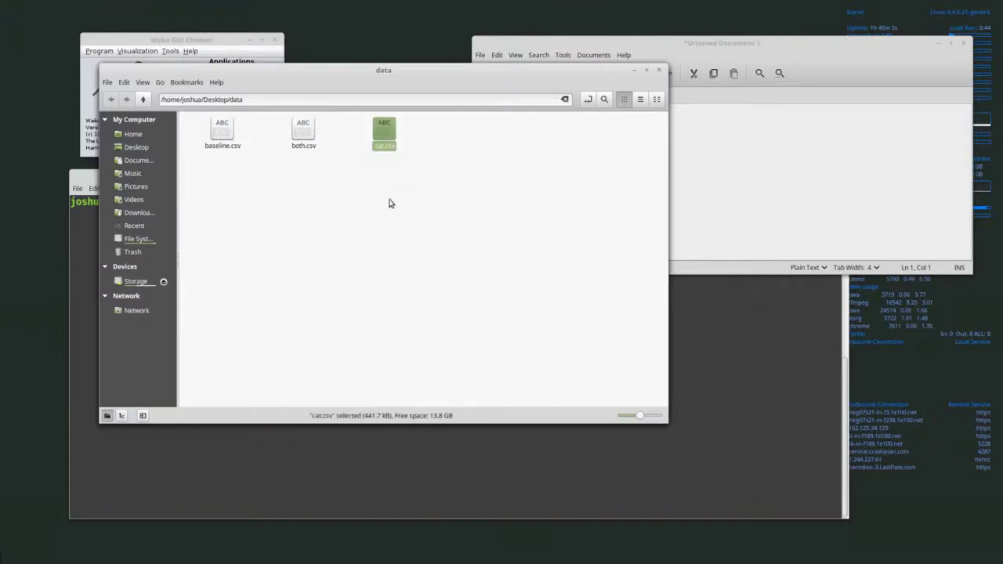
left_click(223, 129)
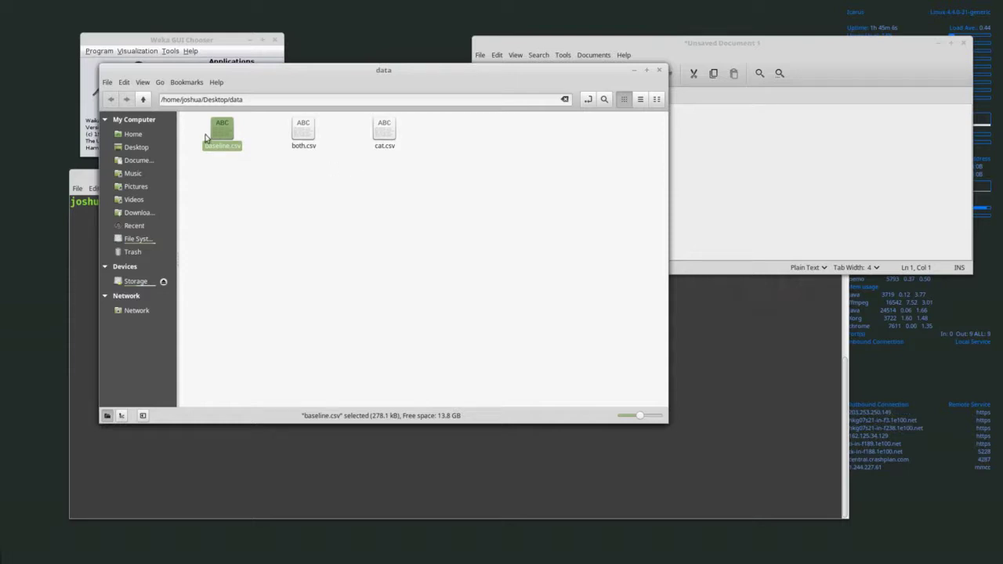
left_click(303, 130)
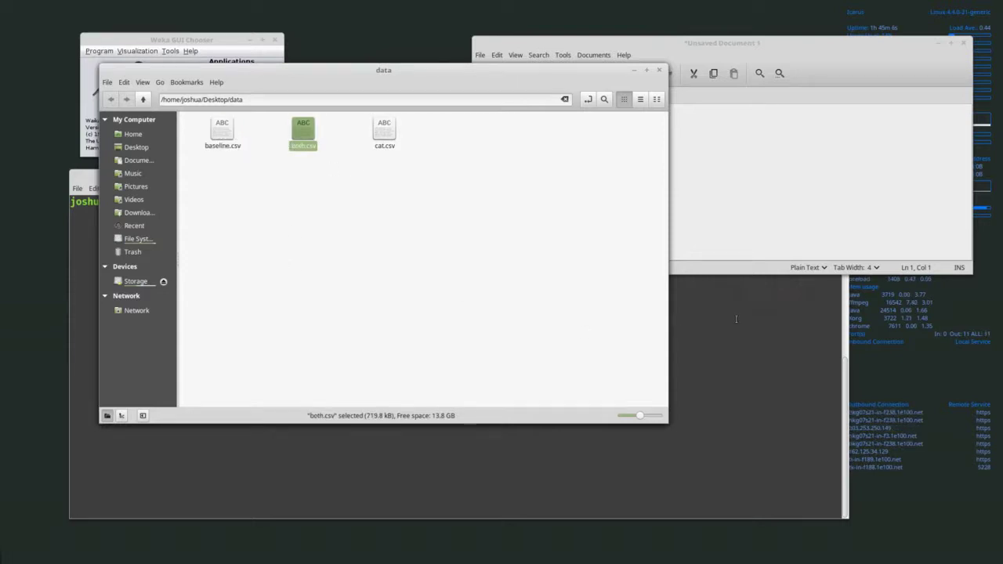
Overwrite both.csv with the baseline data by running cat baseline.csv > both.csv in the terminal
left_click(736, 319)
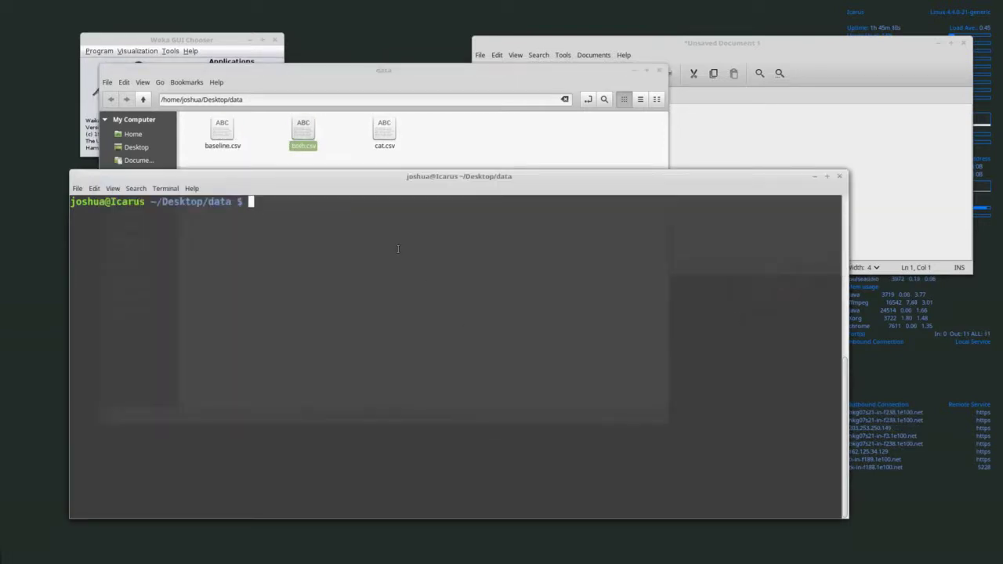
type("cat ")
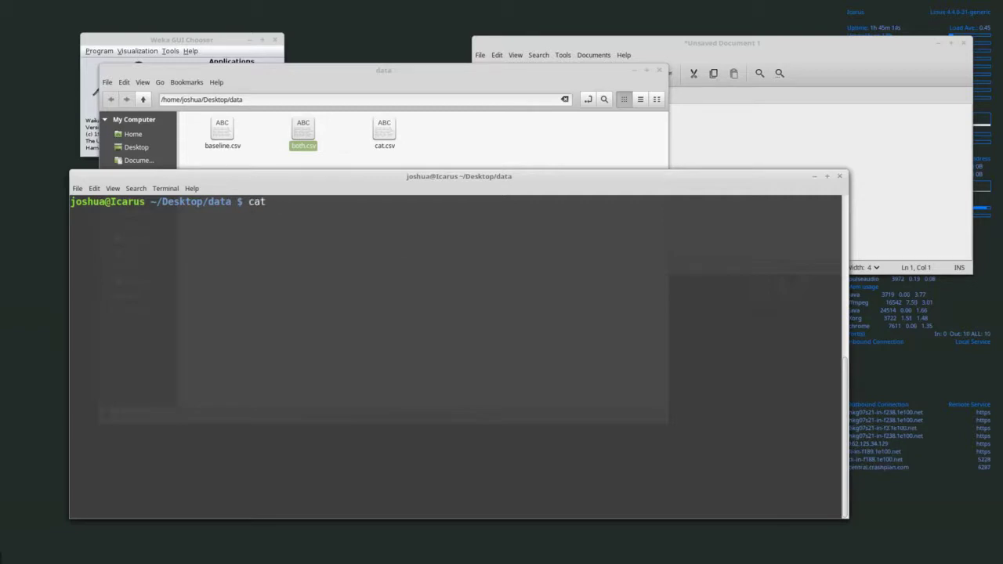
type("abc")
key("BackSpace")
key("BackSpace")
key("BackSpace")
type("ba")
key("Tab")
type("> bo")
key("Tab")
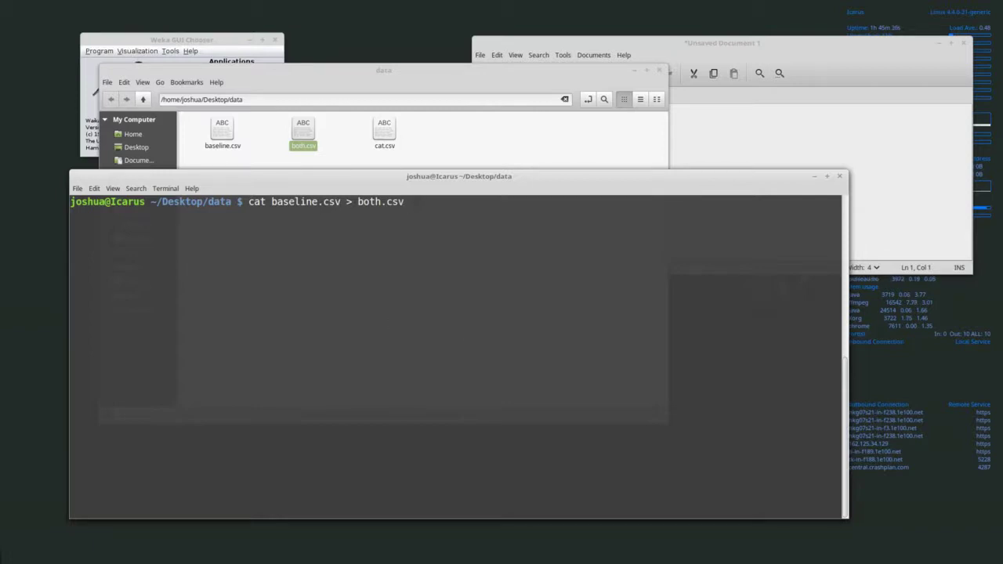
key("Return")
Append a line break to the combined file by running echo "" >> both.csv
type("ec")
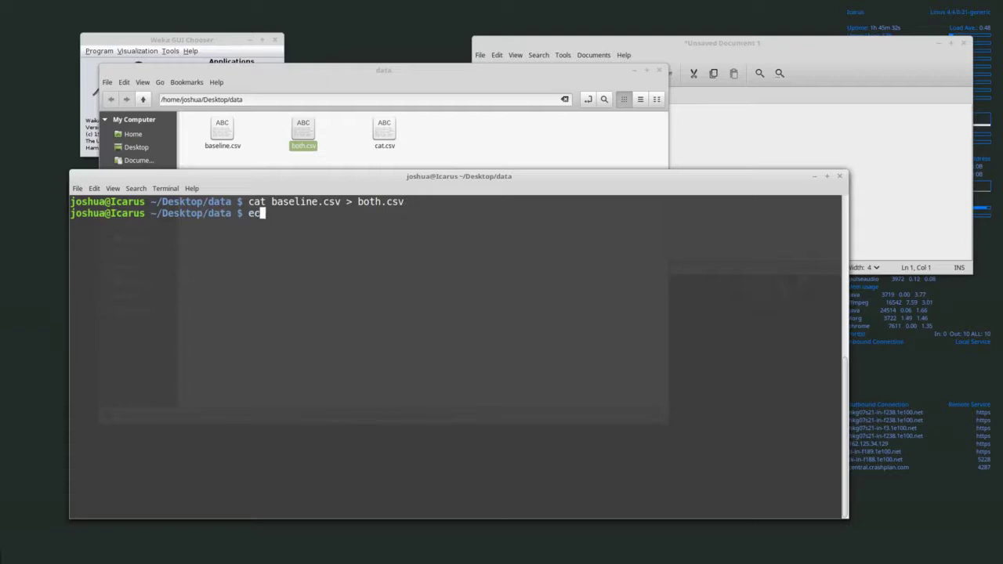
type("ho \"\" >> both.csv")
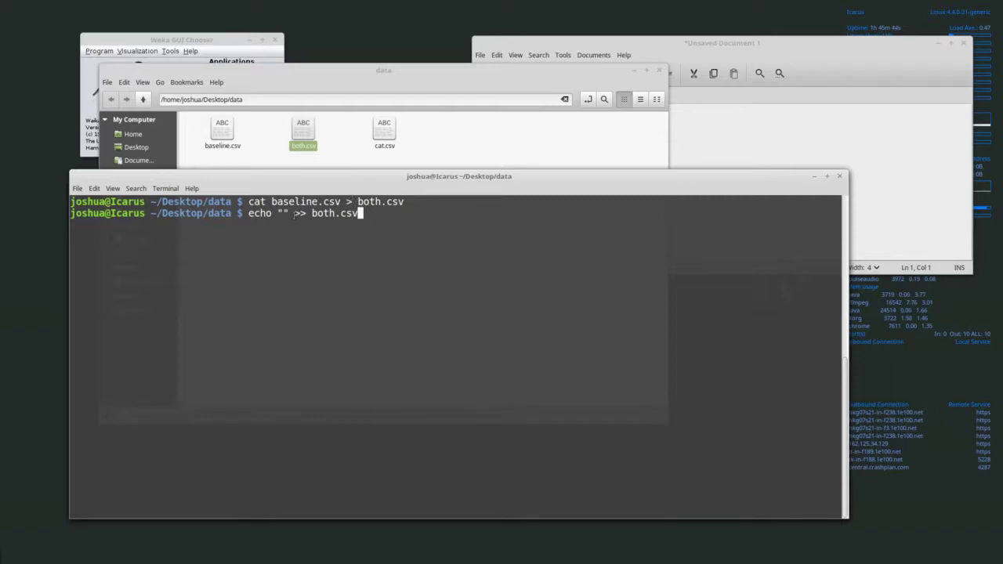
left_click_drag(295, 216, 306, 215)
left_click(362, 215)
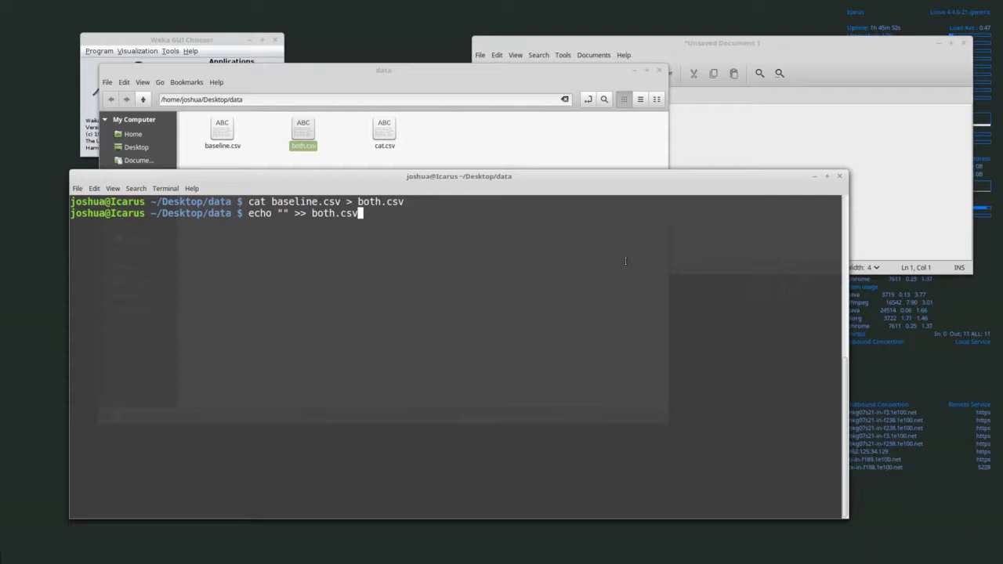
key("Return")
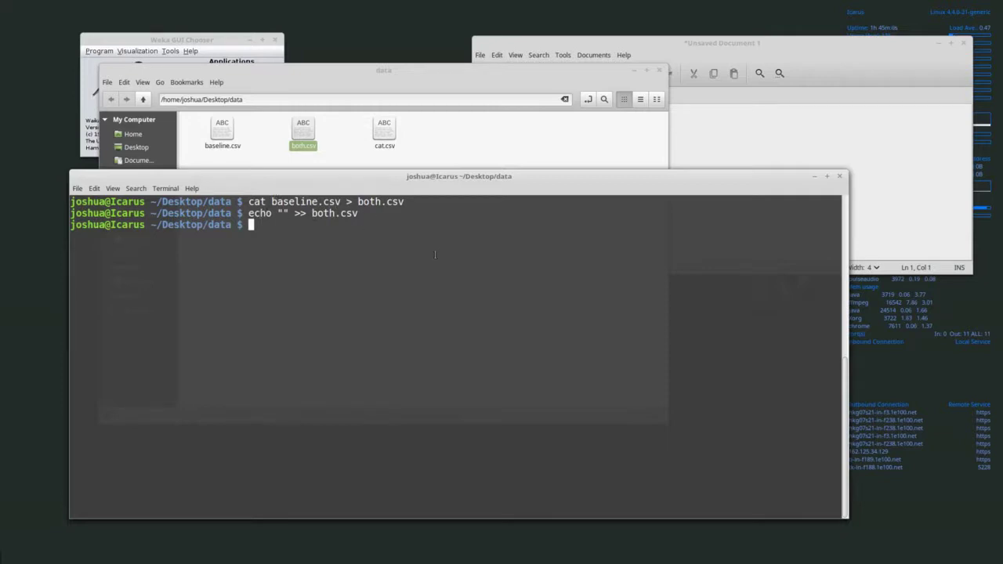
Preview the cat data without its header row by running cat cat.csv | tail -n +2 | head
type("cat ca")
key("Tab")
double_click(261, 225)
double_click(292, 225)
left_click(320, 225)
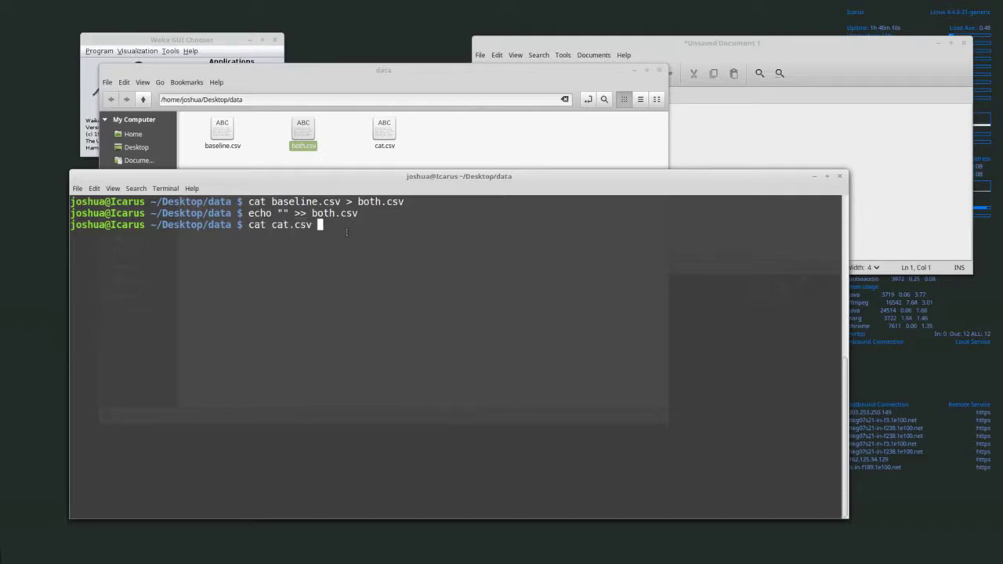
type("|")
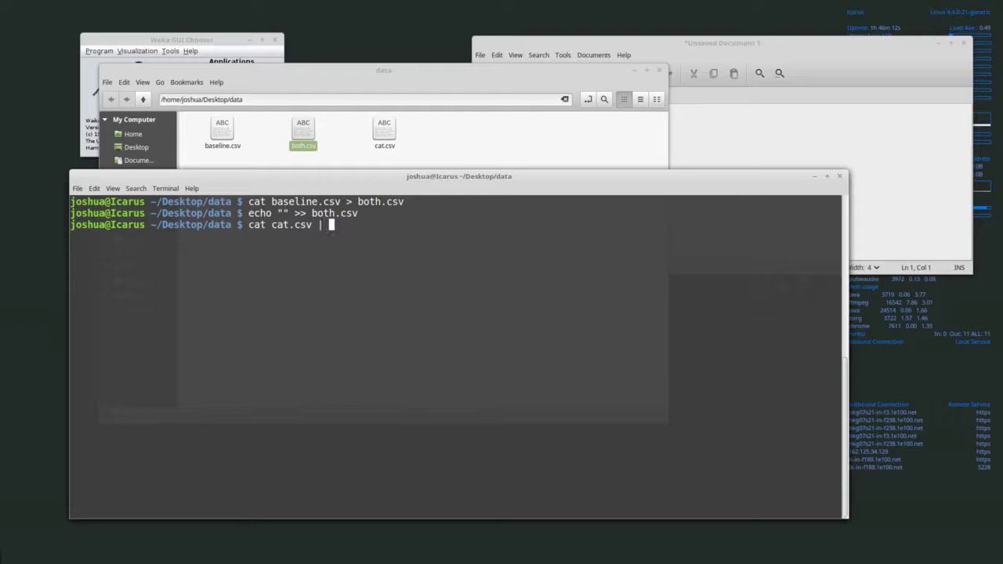
type(" tail -n +2")
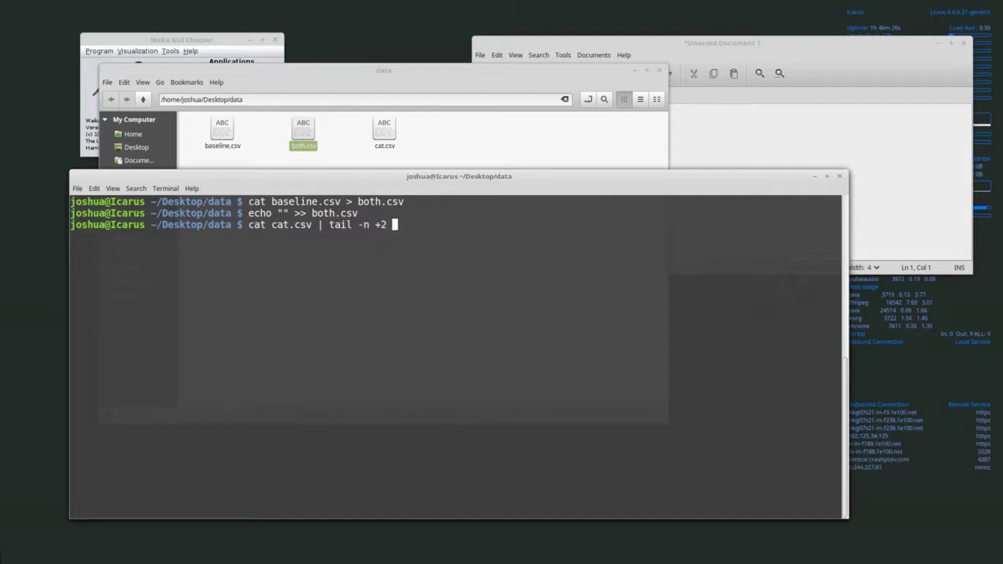
type(" |")
type("| hear")
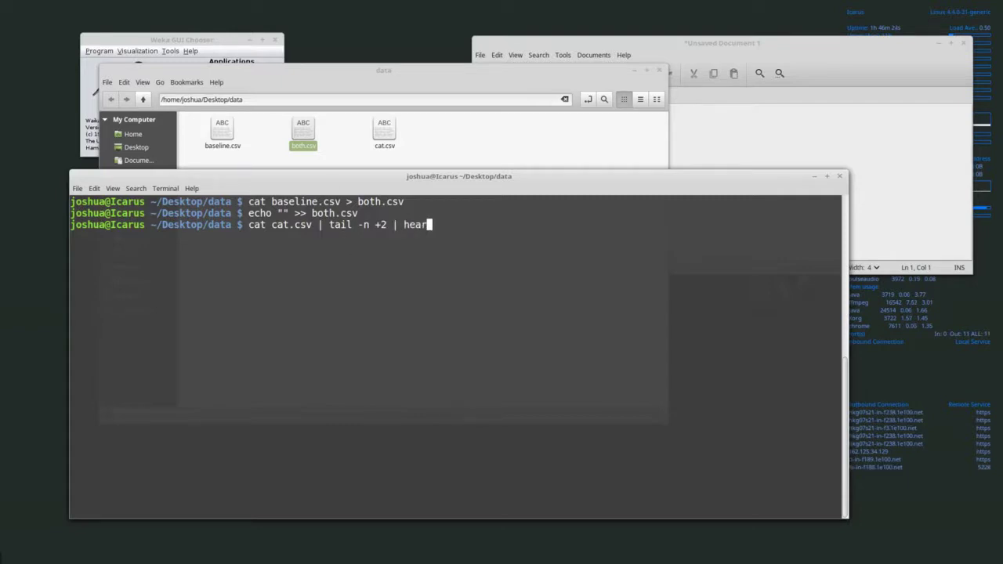
key("Return")
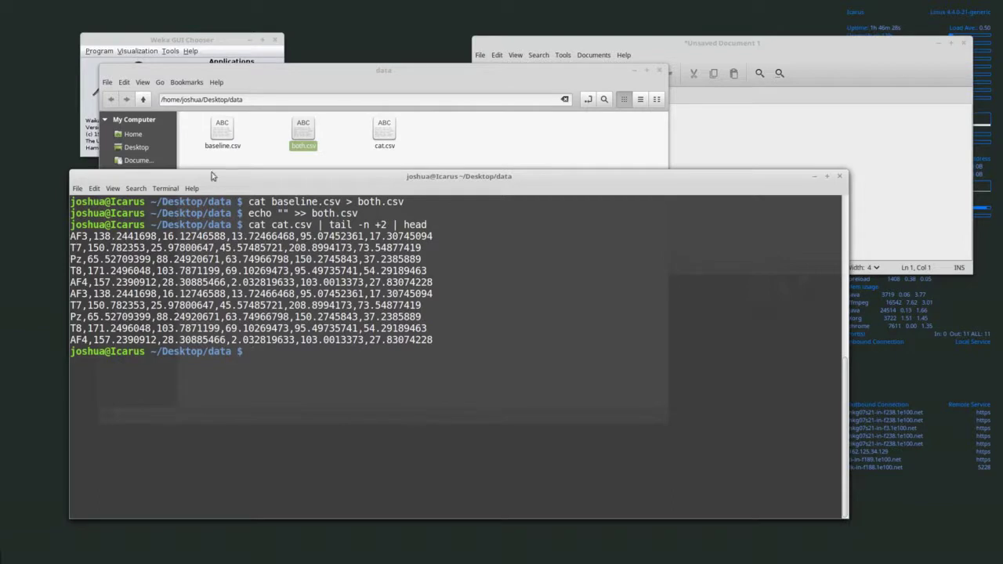
Preview the cat data with its header by running cat cat.csv | head, and highlight the header row for comparison
key("Up")
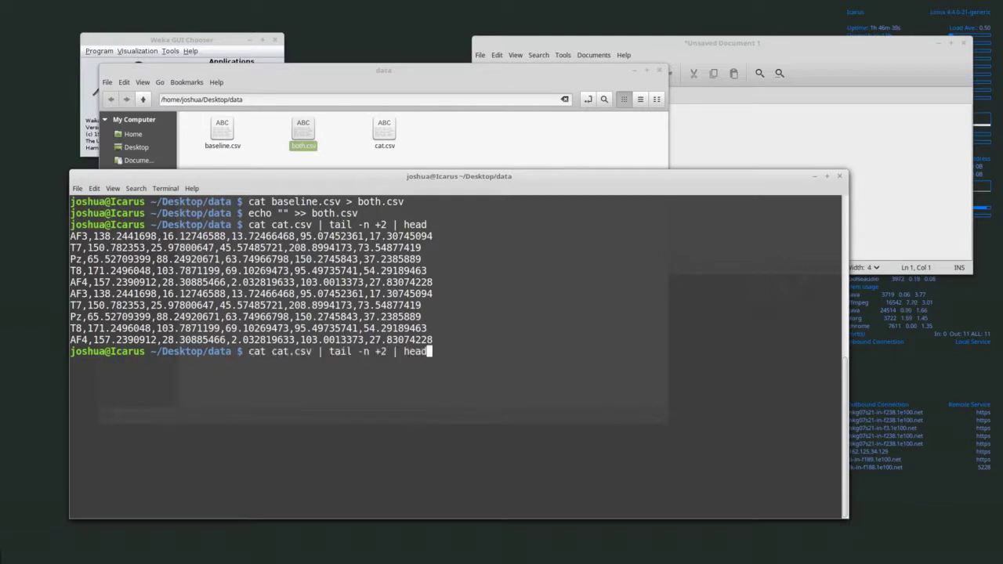
key("ctrl+u")
type("cat c")
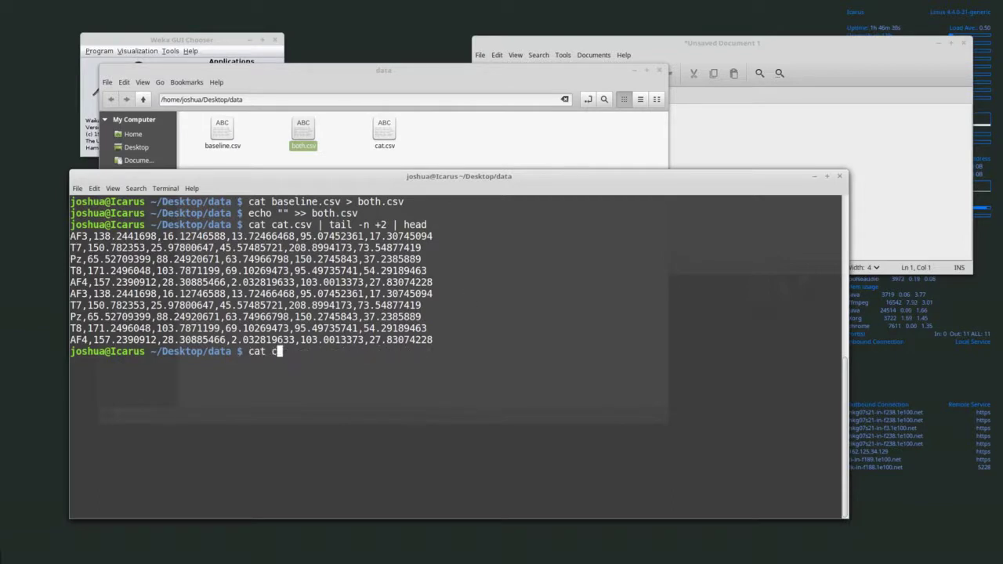
type("at.csv | head")
key("Return")
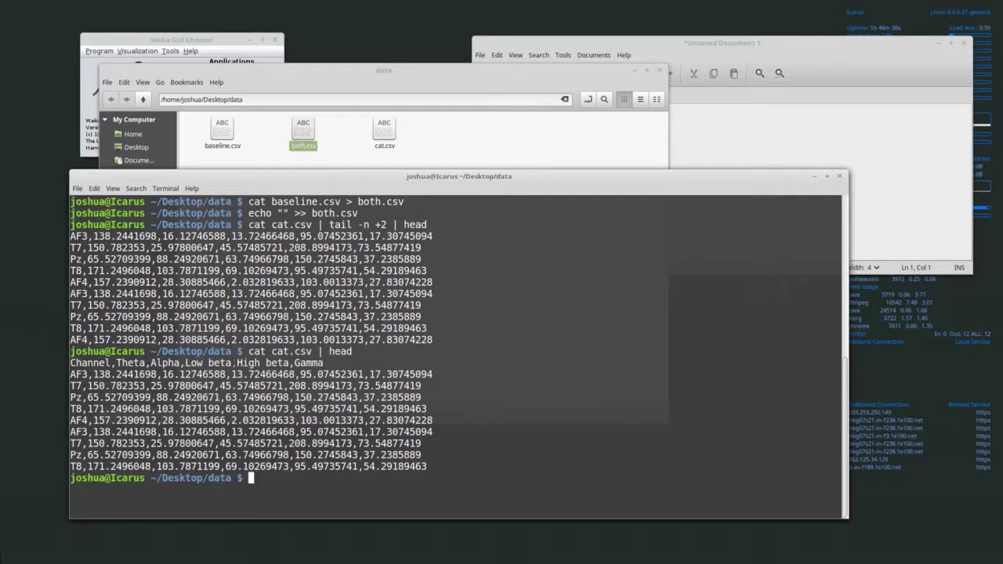
left_click_drag(326, 363, 70, 363)
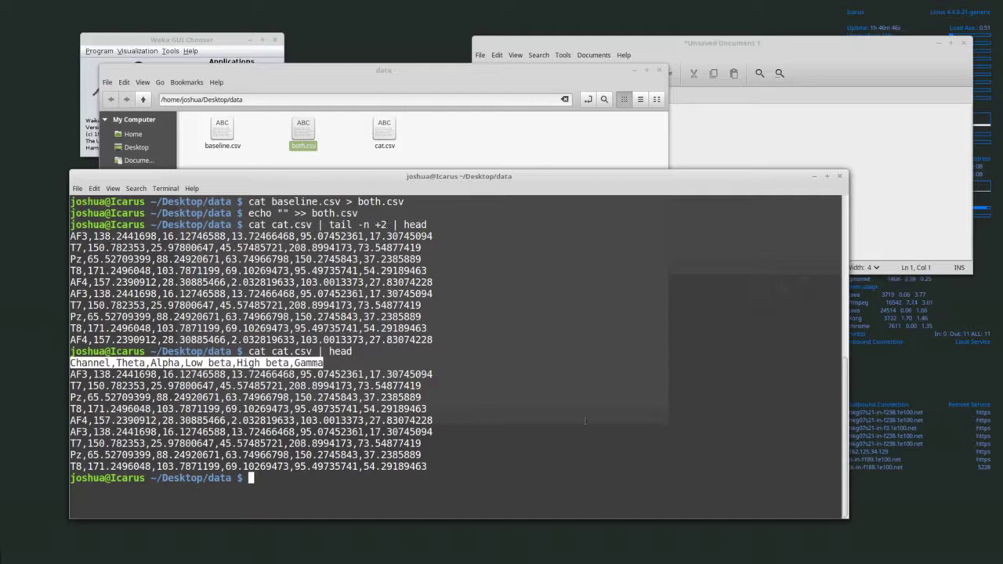
left_click(236, 362)
left_click_drag(134, 258, 368, 270)
left_click(368, 270)
left_click_drag(360, 366, 69, 363)
left_click(517, 388)
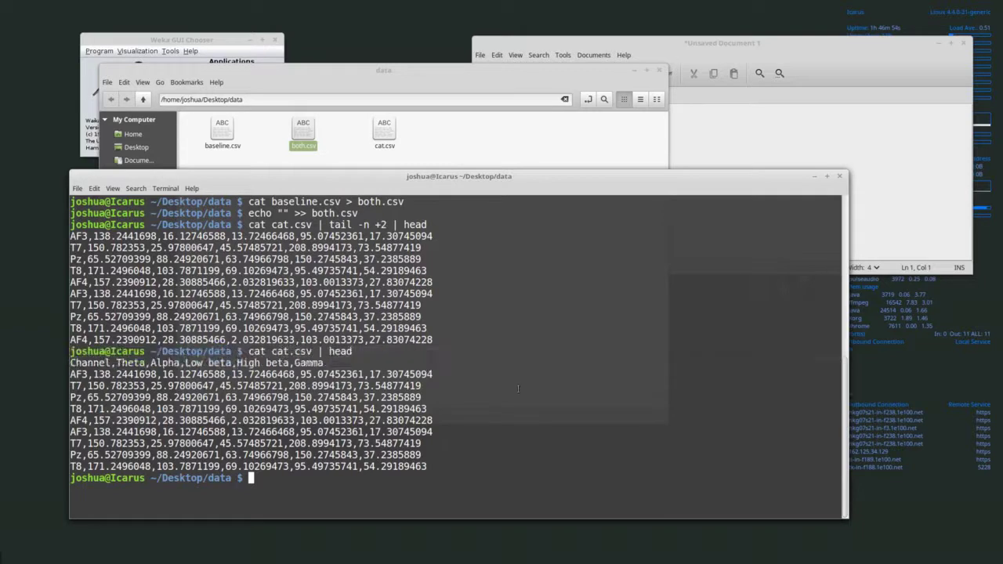
Clear the terminal and append the headerless cat data to the combined file with cat cat.csv | tail -n +2 >> both.csv
type("clear")
key("Return")
key("Up")
key("Up")
key("Up")
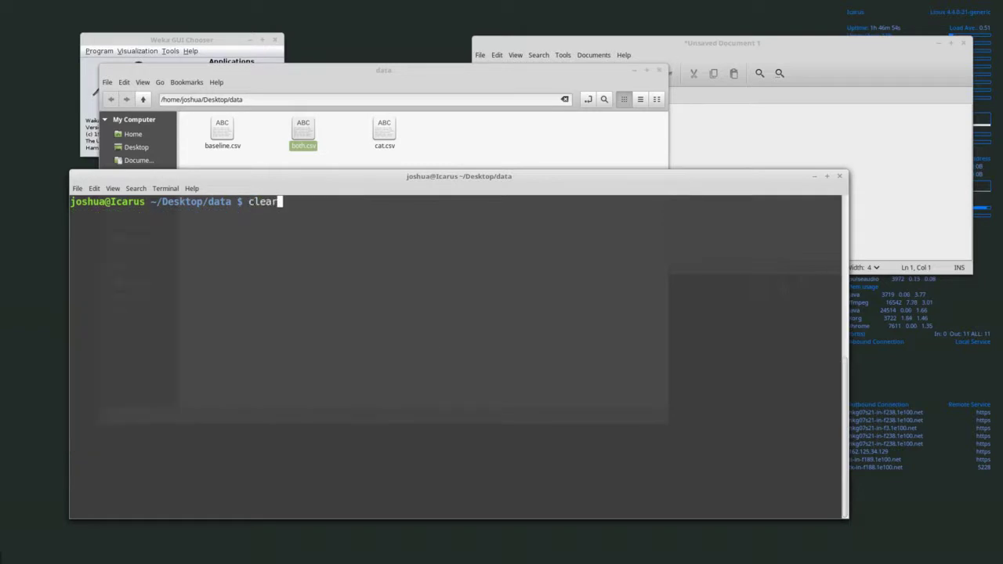
key("BackSpace")
key("BackSpace")
key("BackSpace")
key("BackSpace")
key("BackSpace")
key("BackSpace")
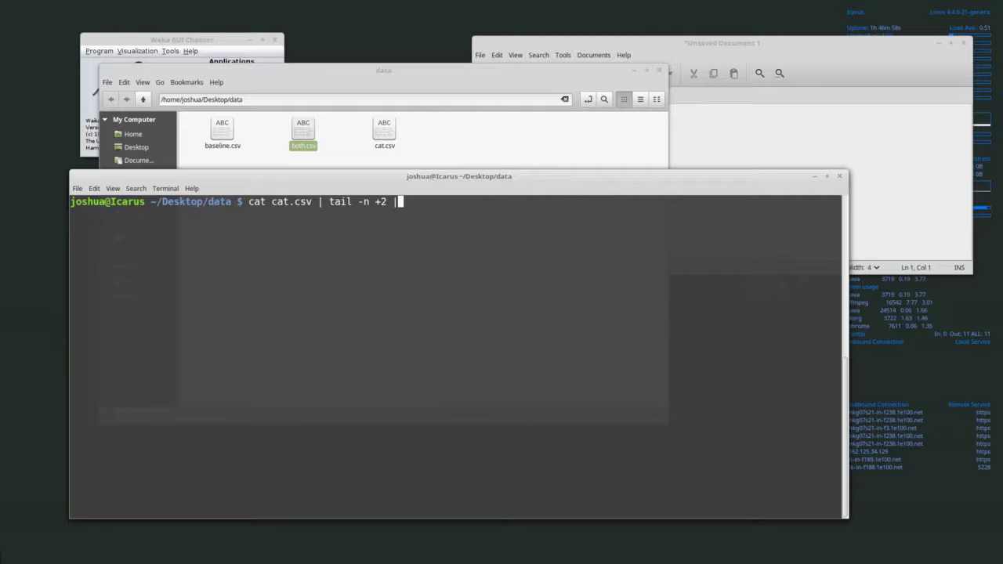
type(">> both.csv")
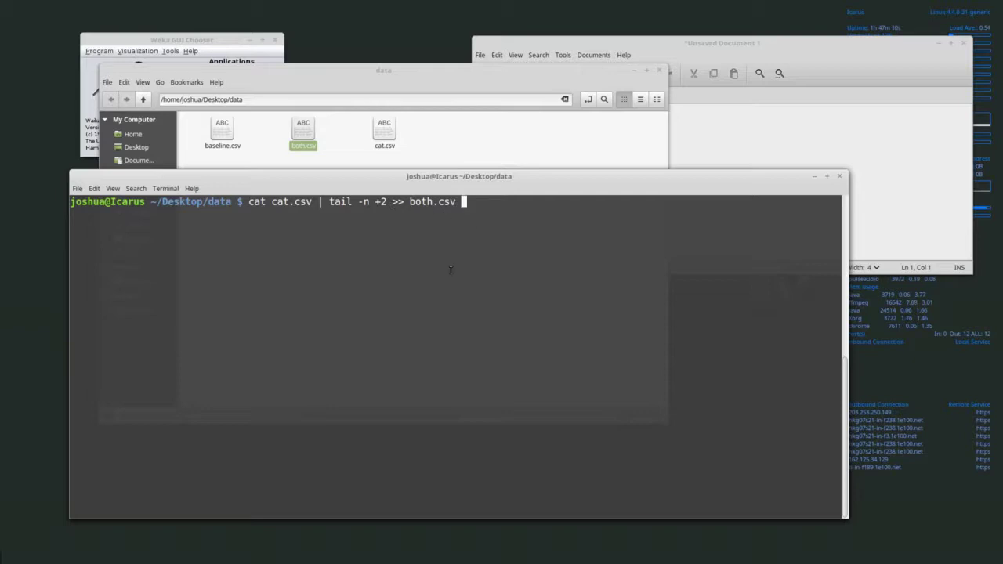
key("Return")
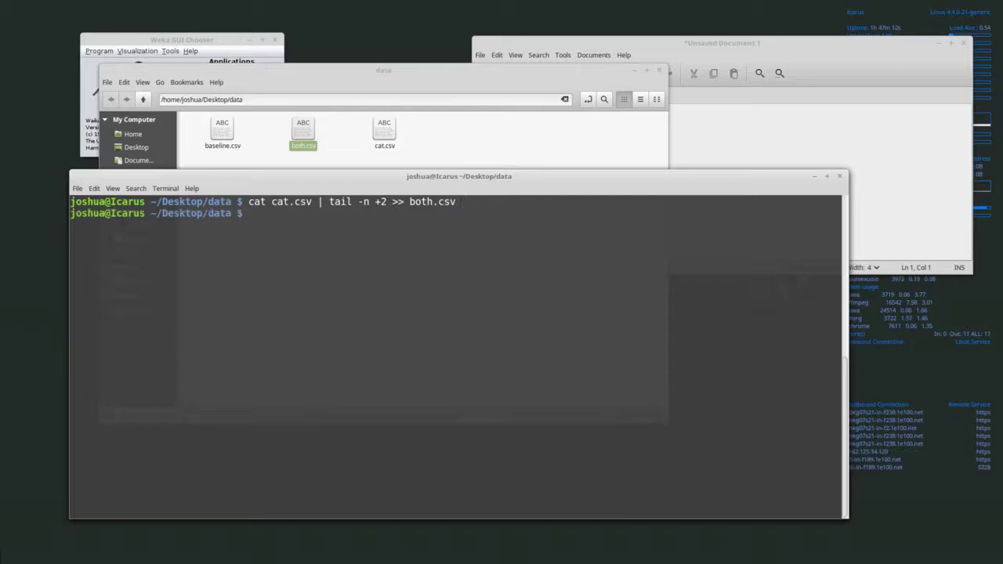
Count the lines of the baseline file by running cat baseline.csv | wc -l
type("cat ba")
key("Tab")
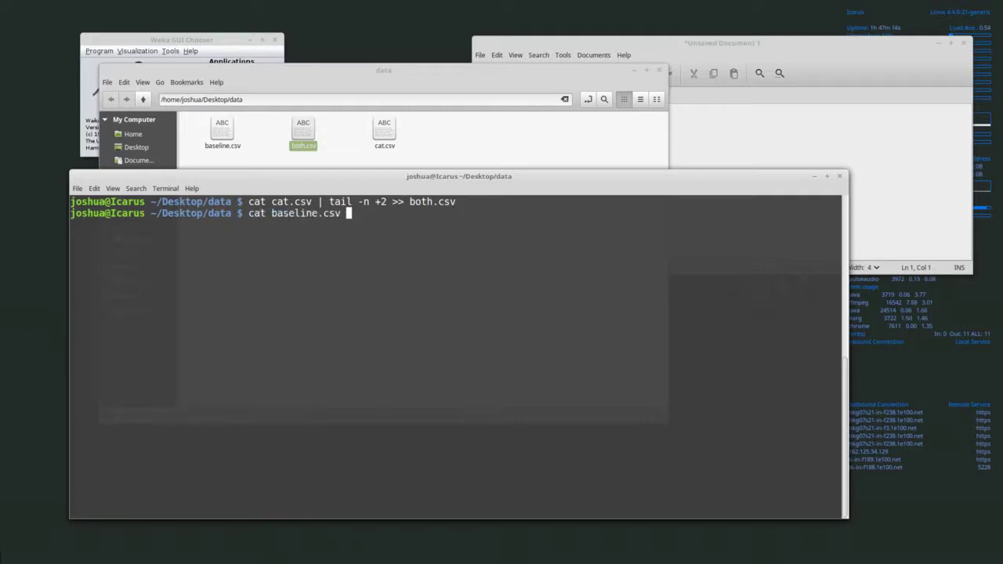
type("| wc -l")
key("Return")
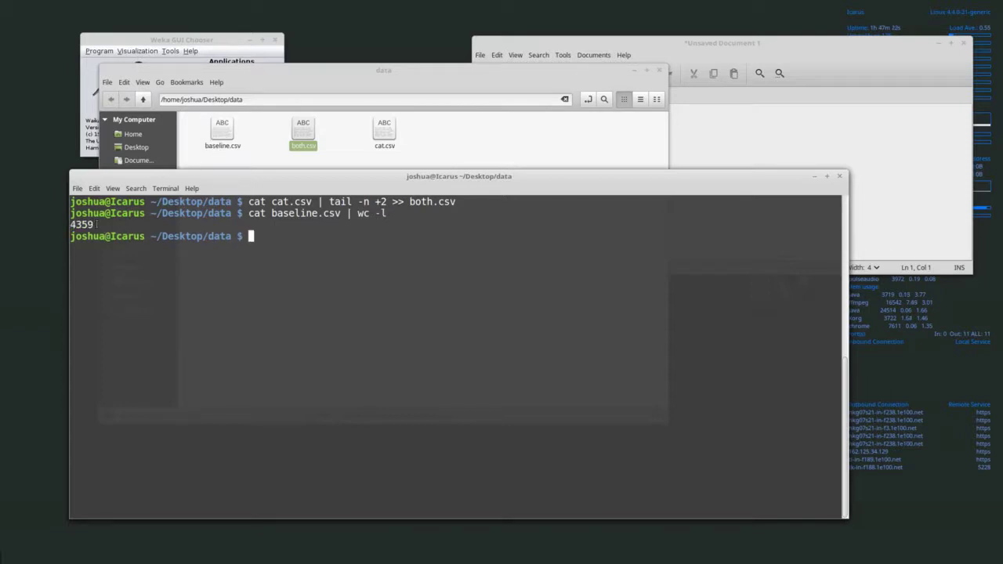
Rework the previous line-count command into cat both.csv | wc -l and run it on the combined file
key("Up")
key("Left")
key("Left")
key("Left")
key("Left")
key("Left")
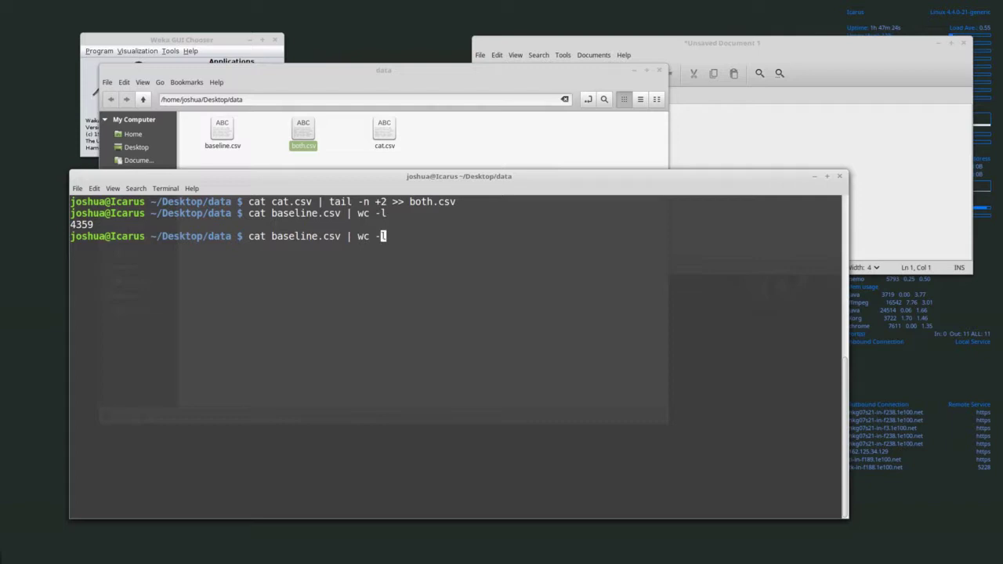
key("Left")
key("Left")
key("Left")
key("Left")
key("Left")
key("Left")
key("Left")
key("BackSpace")
key("BackSpace")
key("BackSpace")
key("BackSpace")
key("BackSpace")
key("BackSpace")
key("BackSpace")
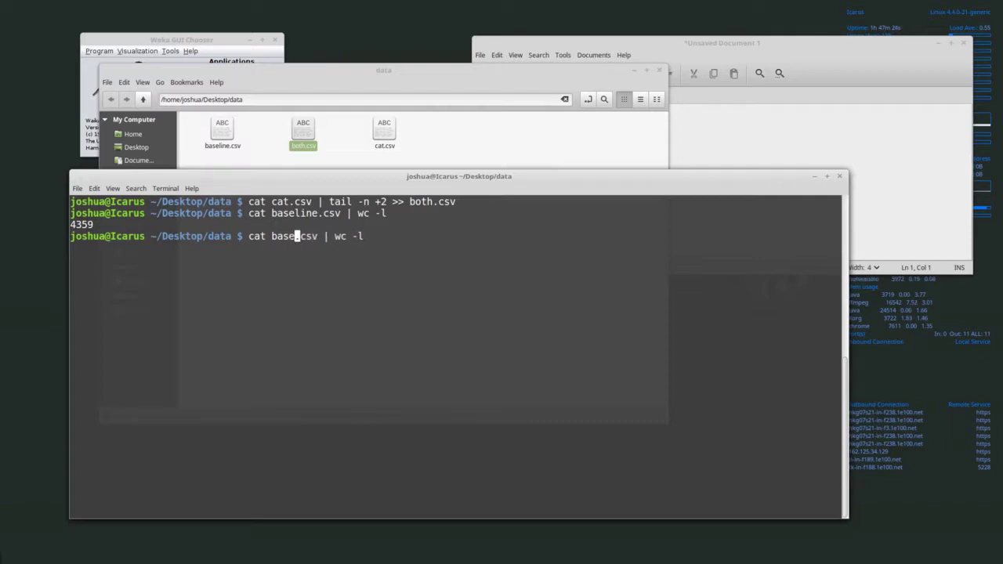
type("oth")
key("Return")
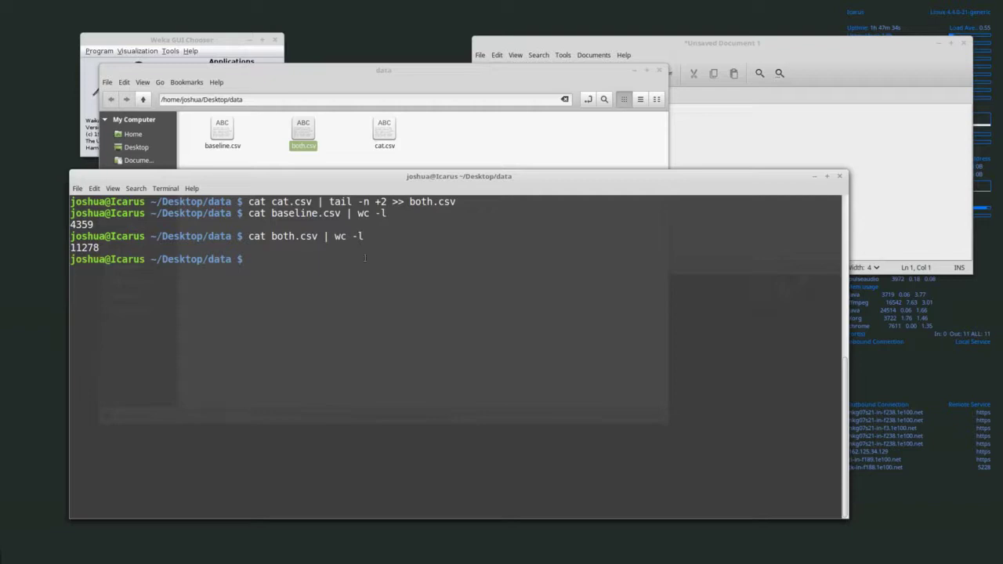
Select both.csv in the data folder, switch back to the Weka Explorer and load both.csv there
left_click(323, 141)
left_click(298, 131)
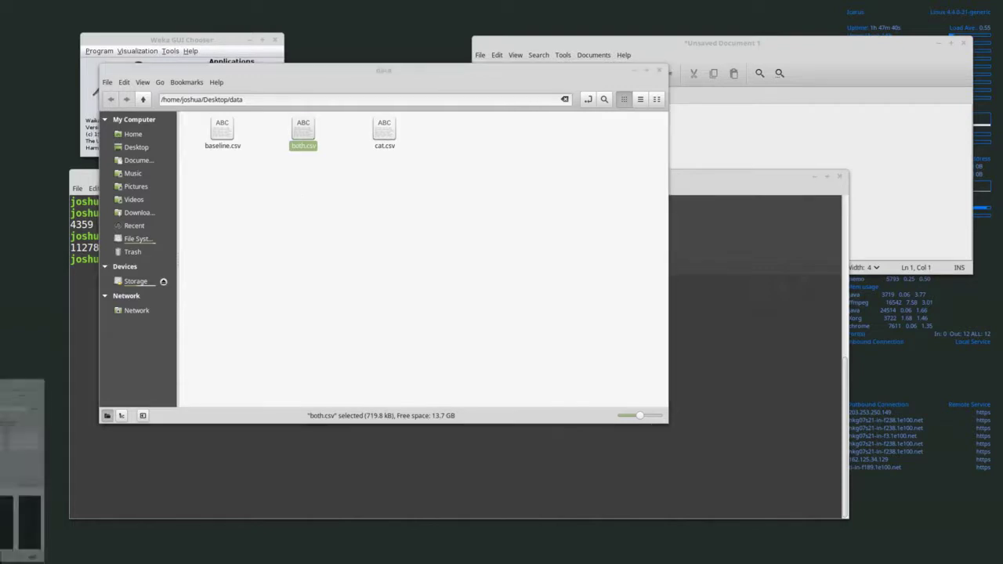
left_click(22, 470)
left_click(135, 82)
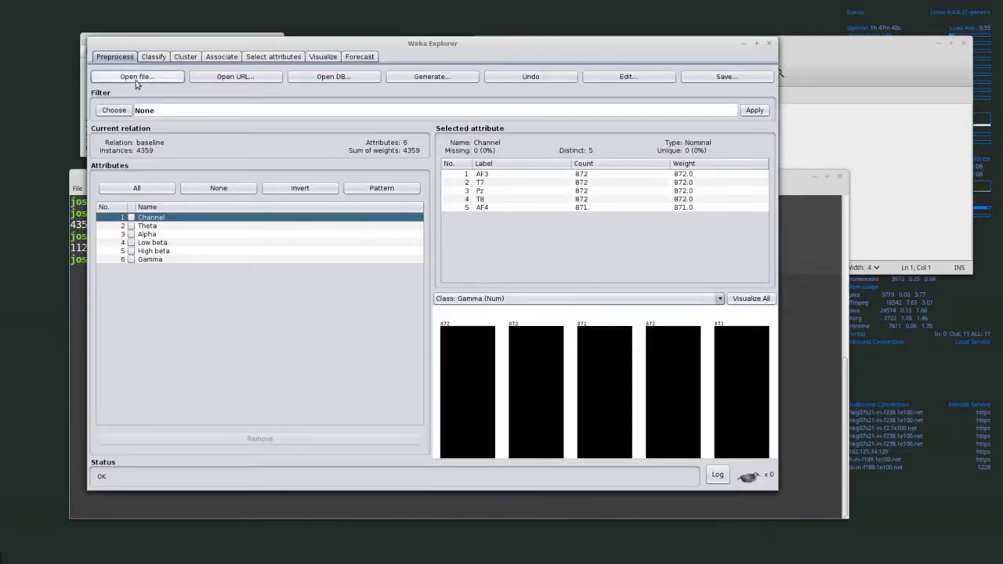
left_click(296, 230)
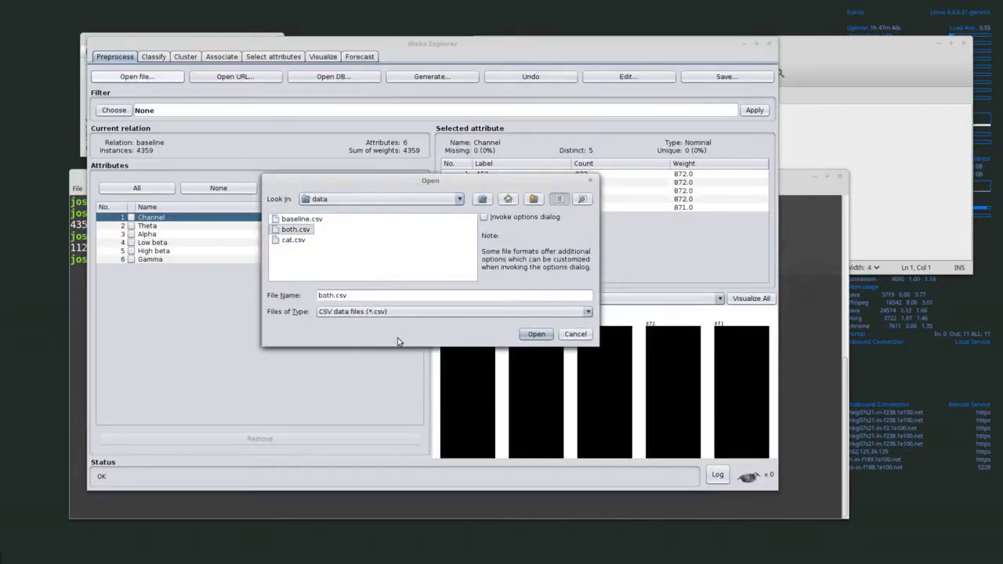
left_click(536, 335)
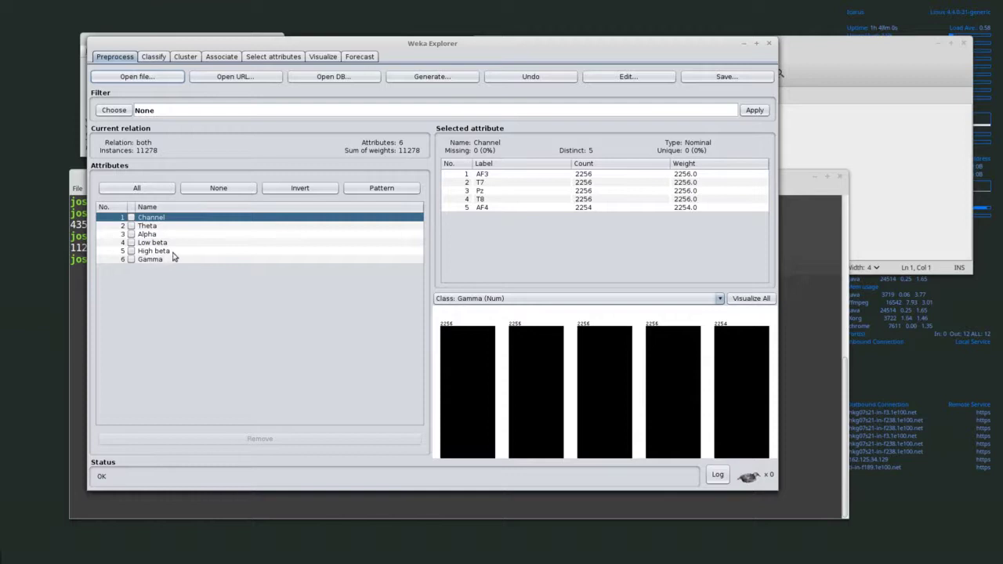
Remove the Channel, Theta, Alpha, Low beta and Gamma attributes from the combined dataset, keeping only High beta
left_click(131, 259)
left_click(130, 242)
left_click(131, 233)
left_click(131, 226)
left_click(131, 217)
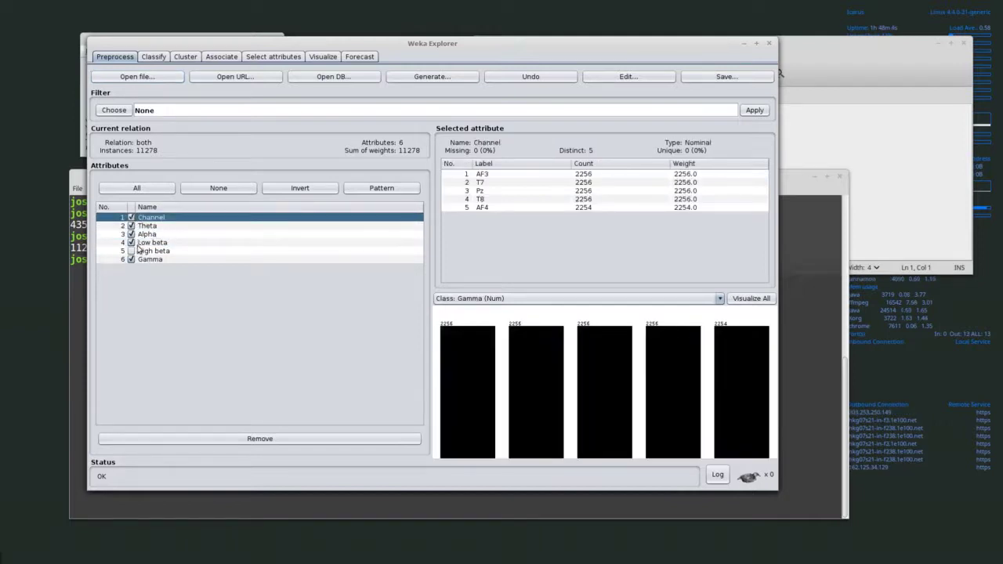
left_click(260, 440)
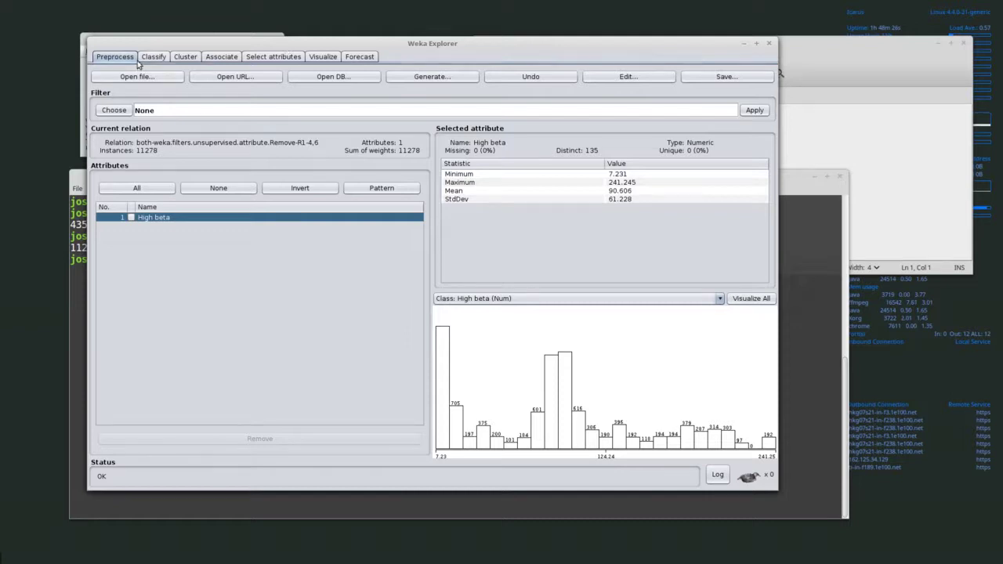
Cluster the High beta data with SimpleKMeans on the training set and review the resulting centroids and clustered instances
left_click(185, 58)
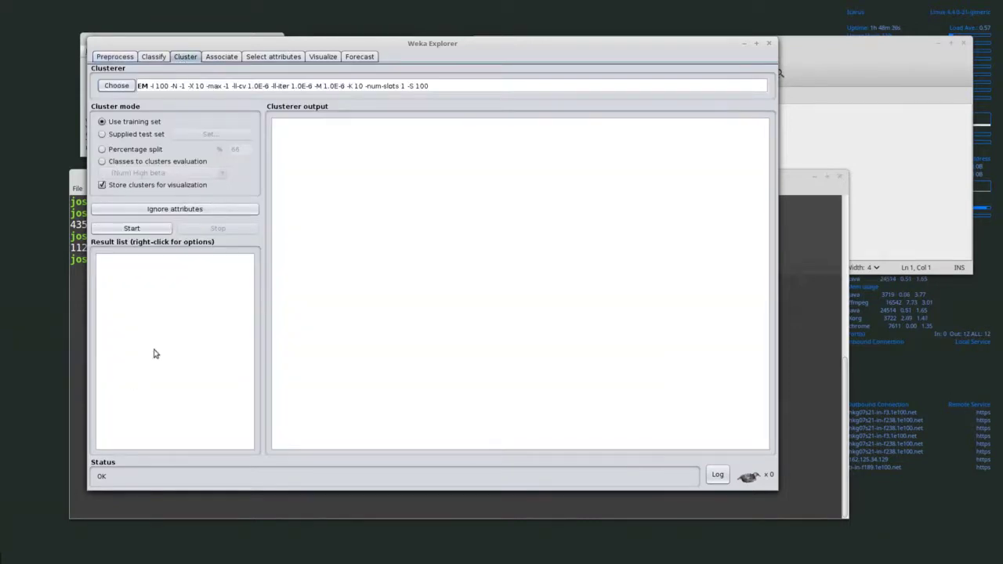
left_click(127, 88)
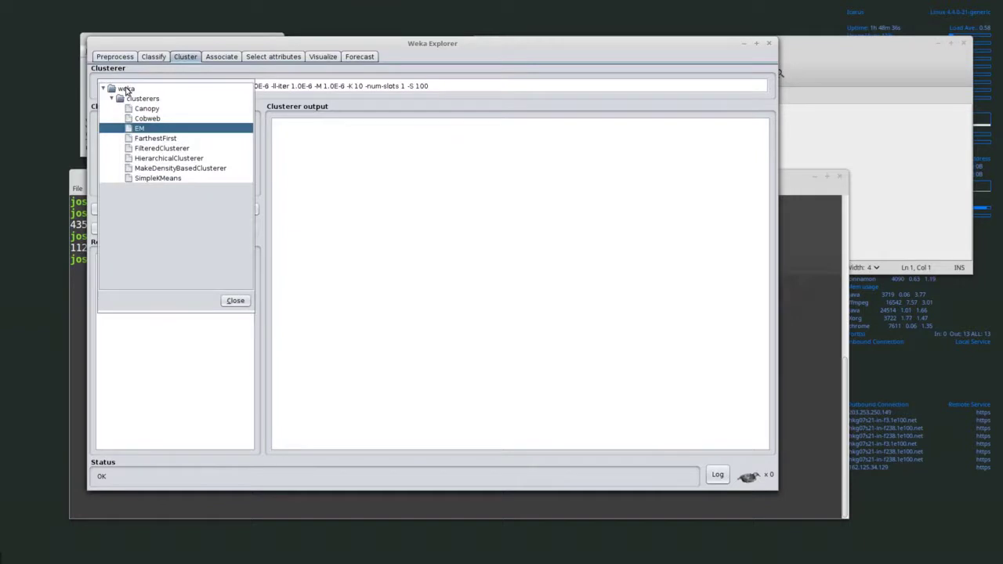
left_click(153, 179)
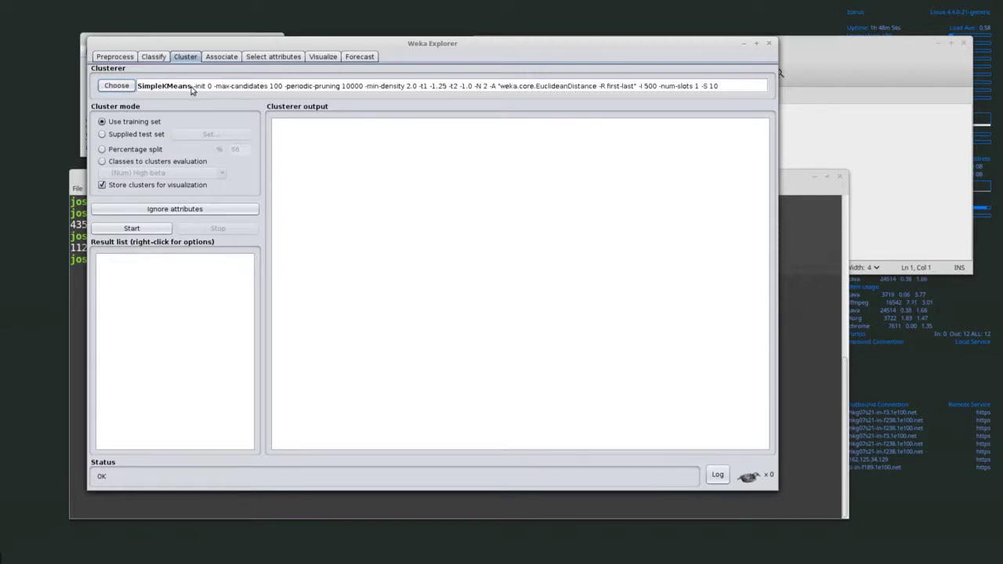
left_click(134, 229)
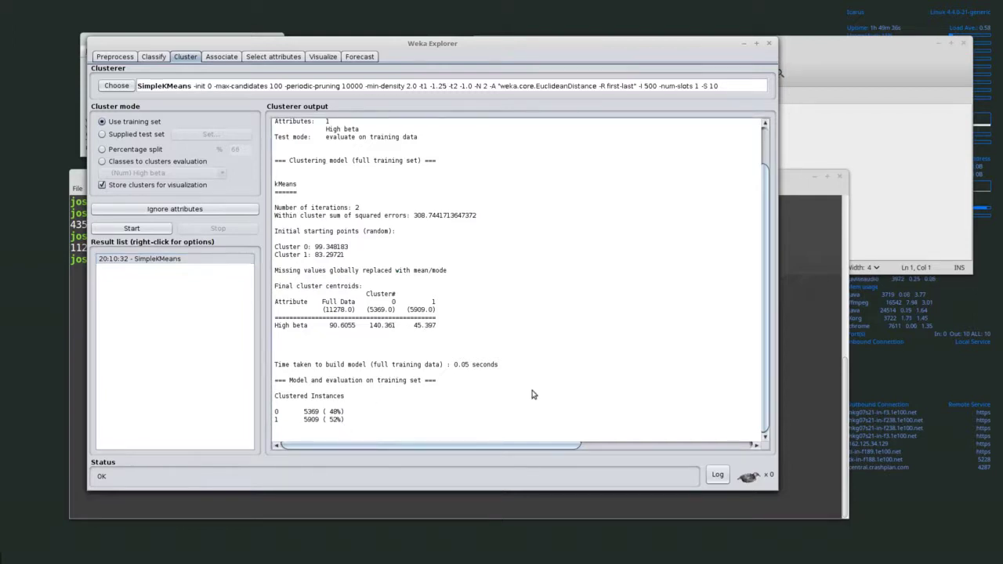
scroll(532, 394, "up", 2)
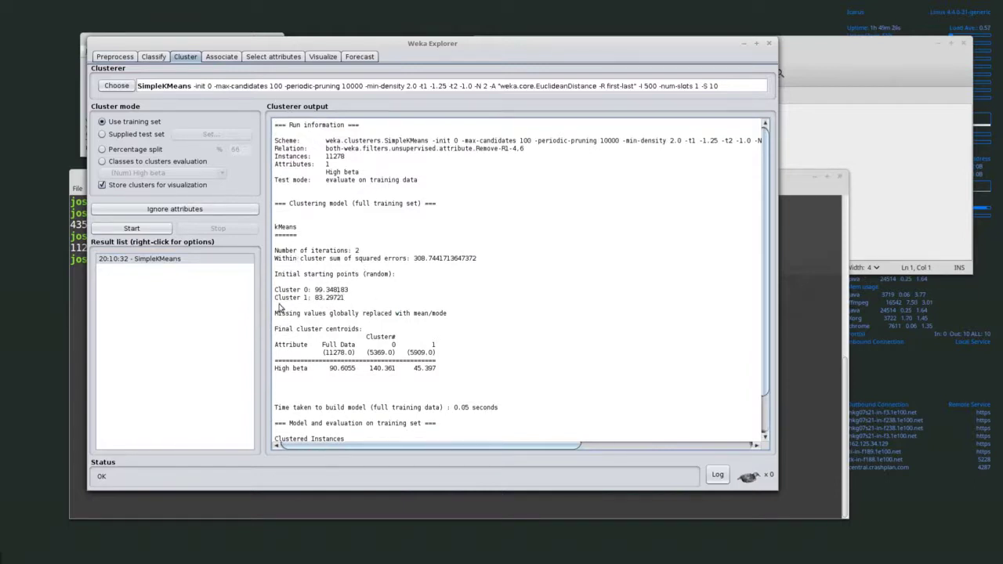
scroll(464, 337, "down", 2)
scroll(464, 337, "up", 1)
scroll(392, 330, "down", 1)
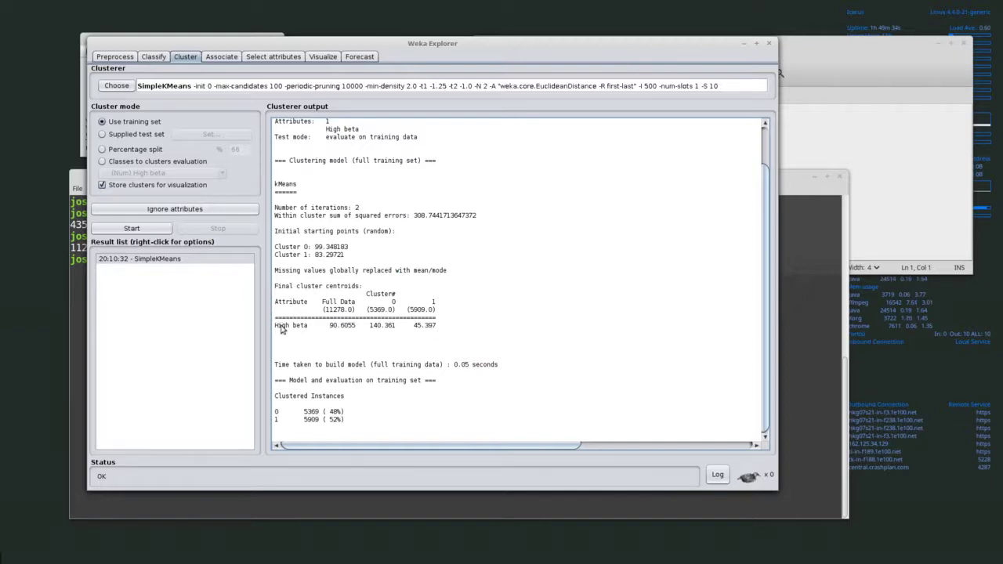
left_click_drag(395, 331, 440, 330)
left_click(457, 320)
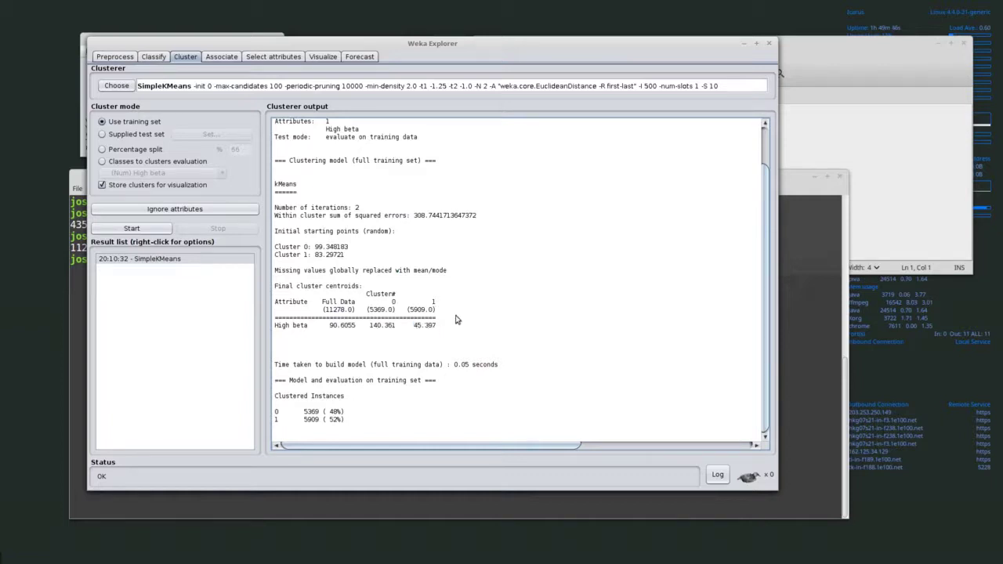
Visualize the cluster assignments of the SimpleKMeans result and enlarge the plot window to fill most of the screen
right_click(158, 260)
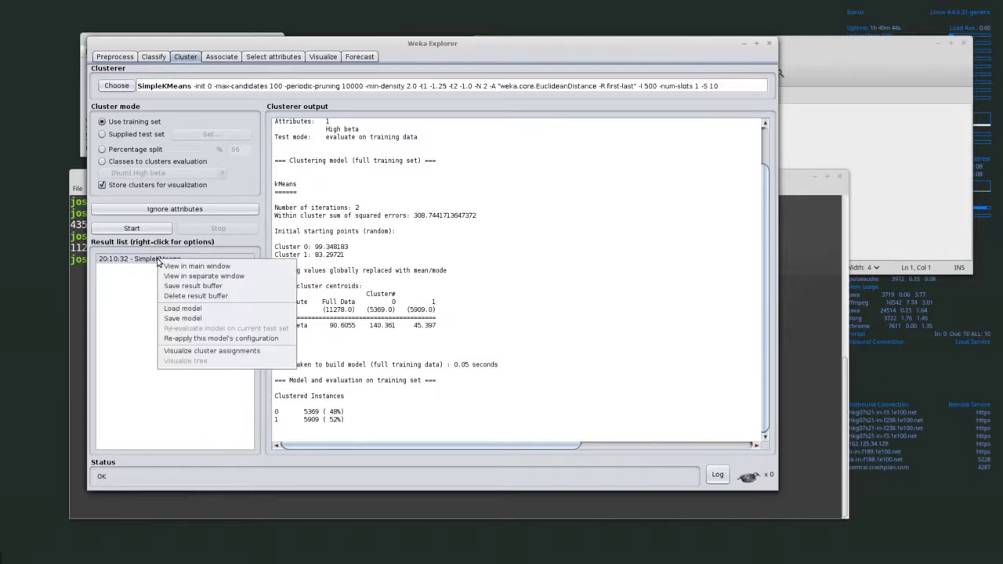
left_click(183, 354)
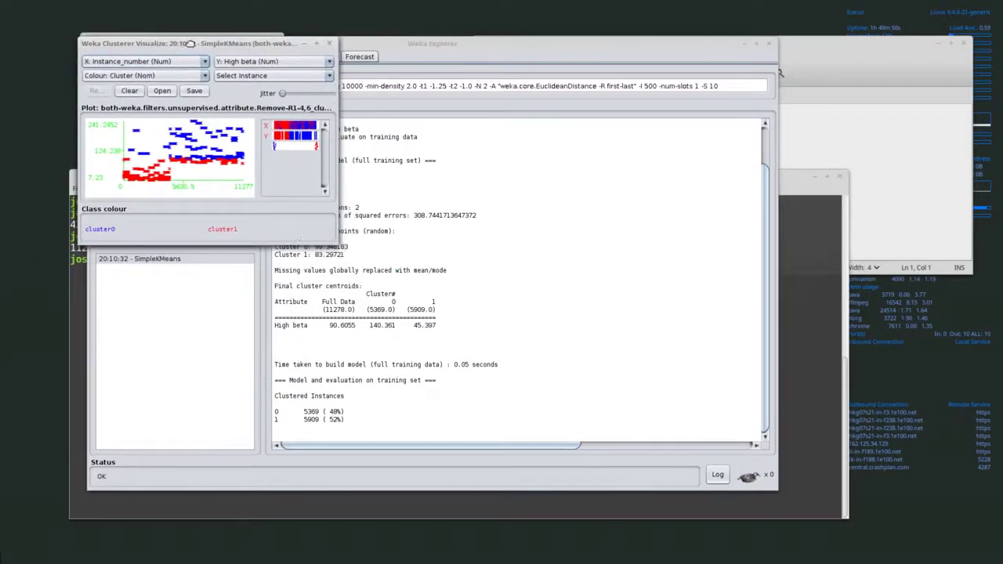
left_click_drag(337, 241, 897, 520)
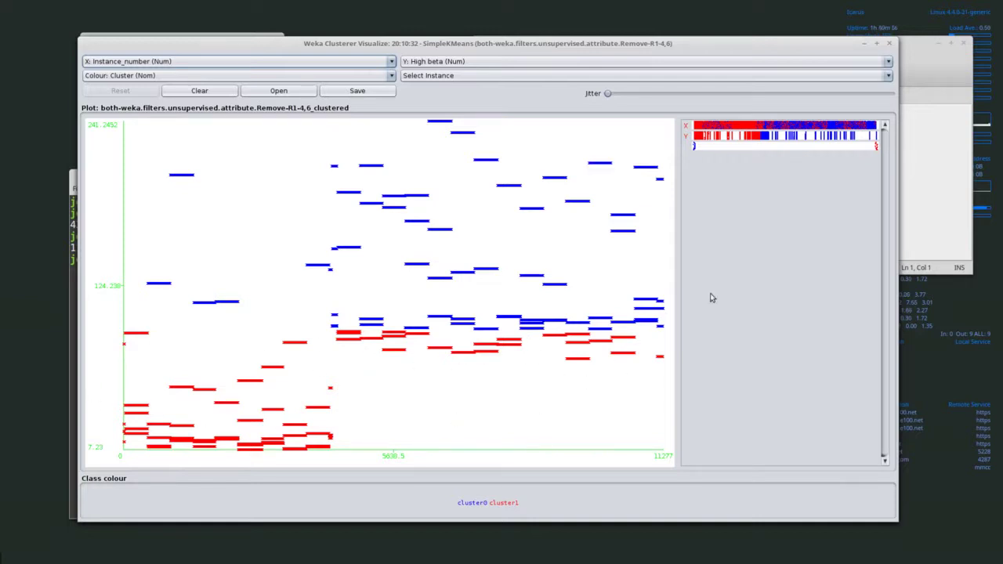
Switch to the text editor notes and delete the low 38 and low 42 lines, keeping only the two high entries
left_click(917, 173)
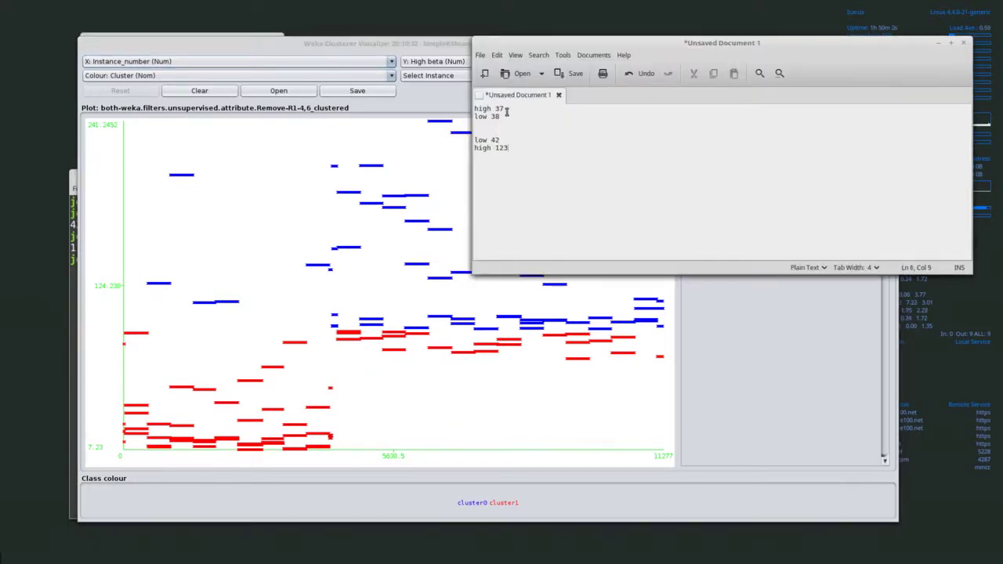
left_click_drag(506, 115, 460, 119)
key("BackSpace")
key("Down")
key("Delete")
key("Delete")
key("Delete")
key("Delete")
key("BackSpace")
key("BackSpace")
key("BackSpace")
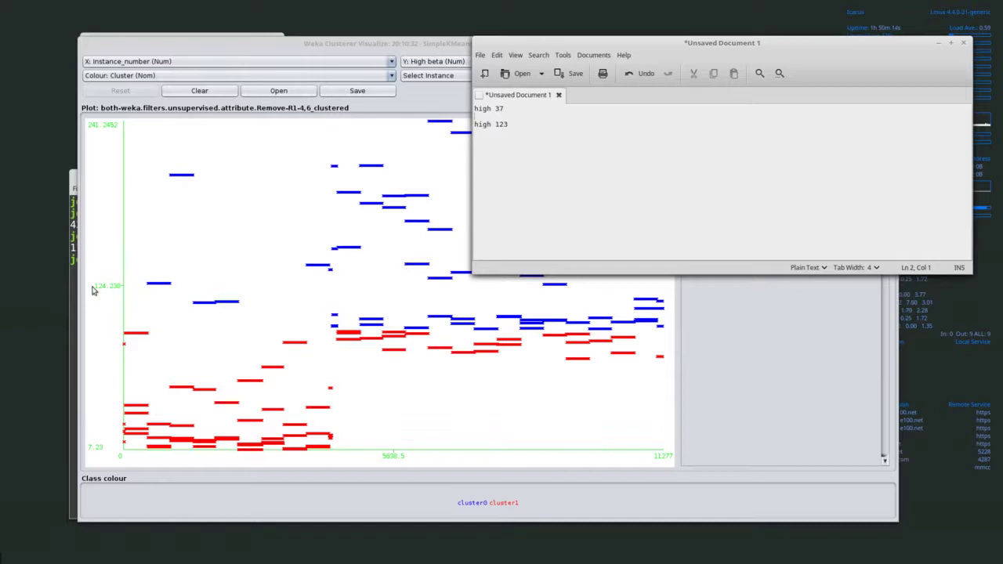
Compare the high 123 and high 37 notes with the cluster plot, and close the plot window
triple_click(521, 126)
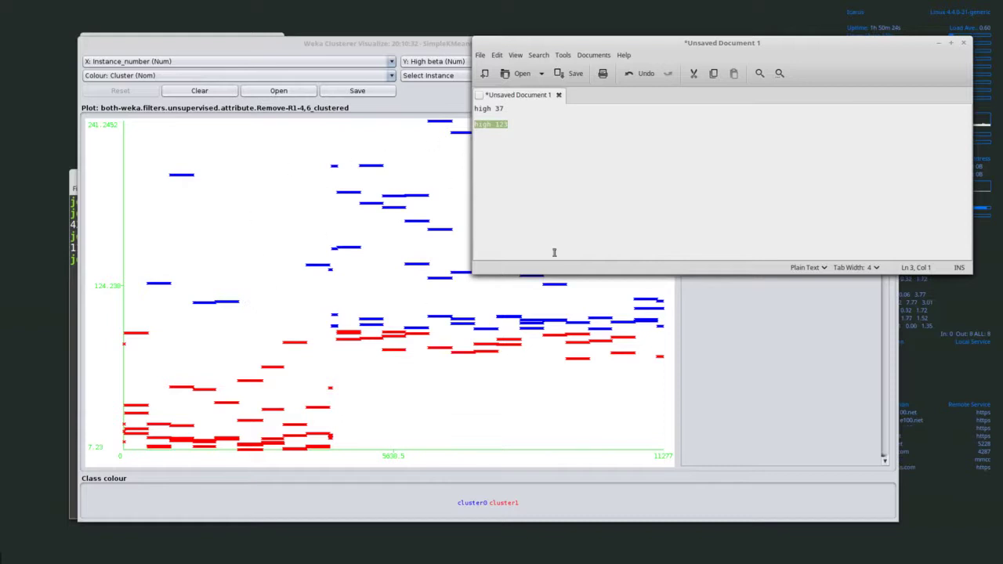
left_click_drag(508, 109, 472, 110)
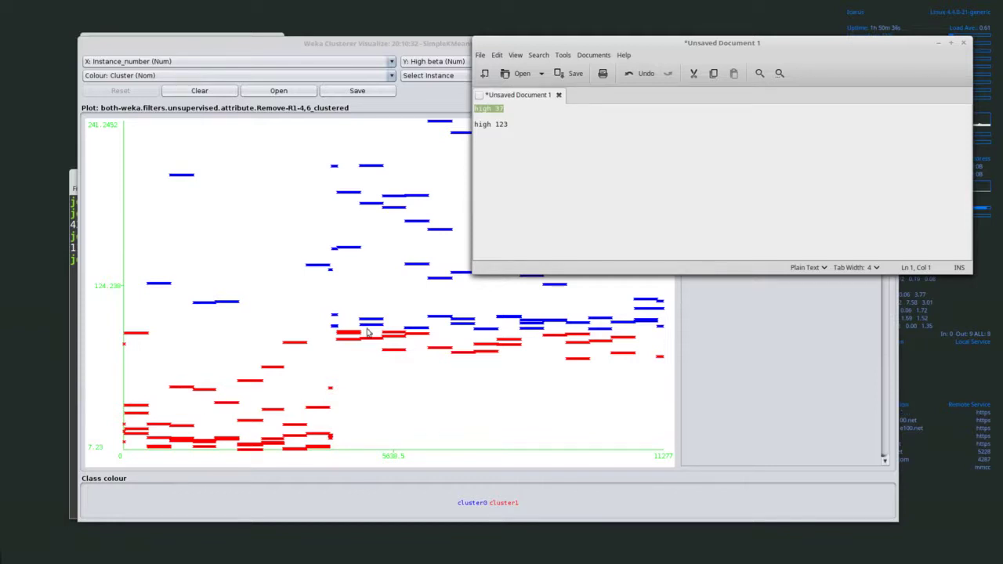
left_click(234, 336)
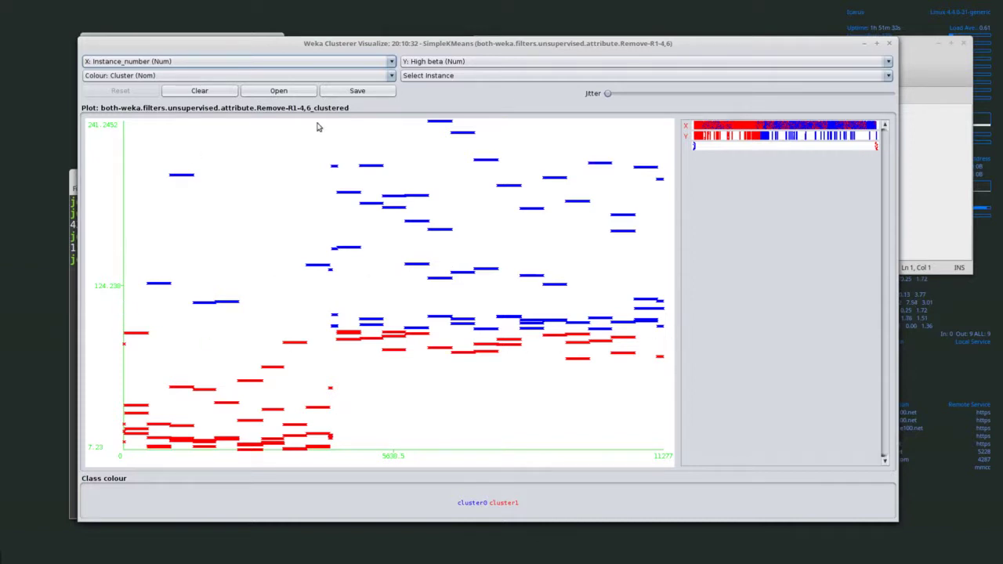
left_click(889, 43)
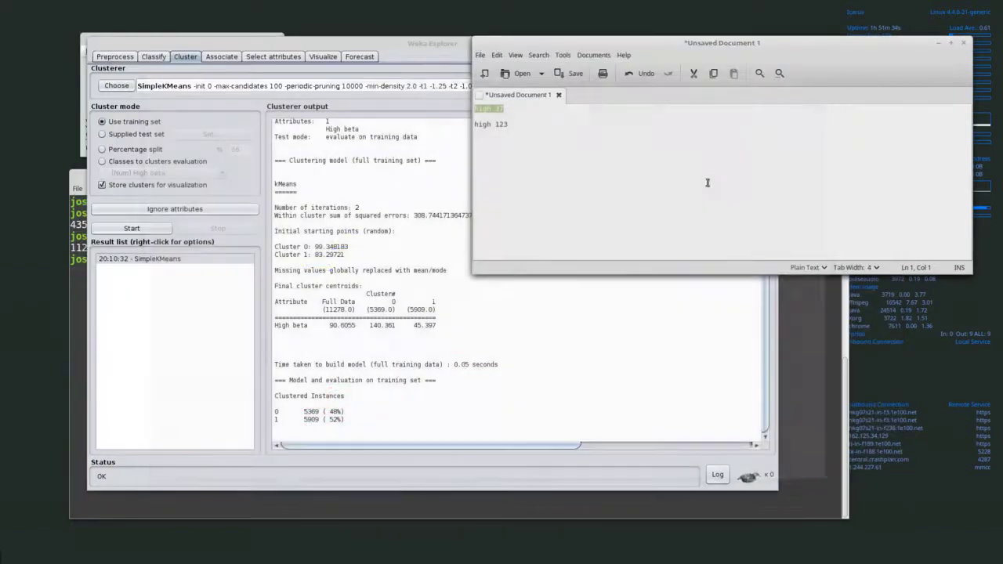
Return to the Weka Explorer's cluster output and compare the clustered instances with the two high entries in the text editor notes
left_click(173, 339)
left_click(154, 56)
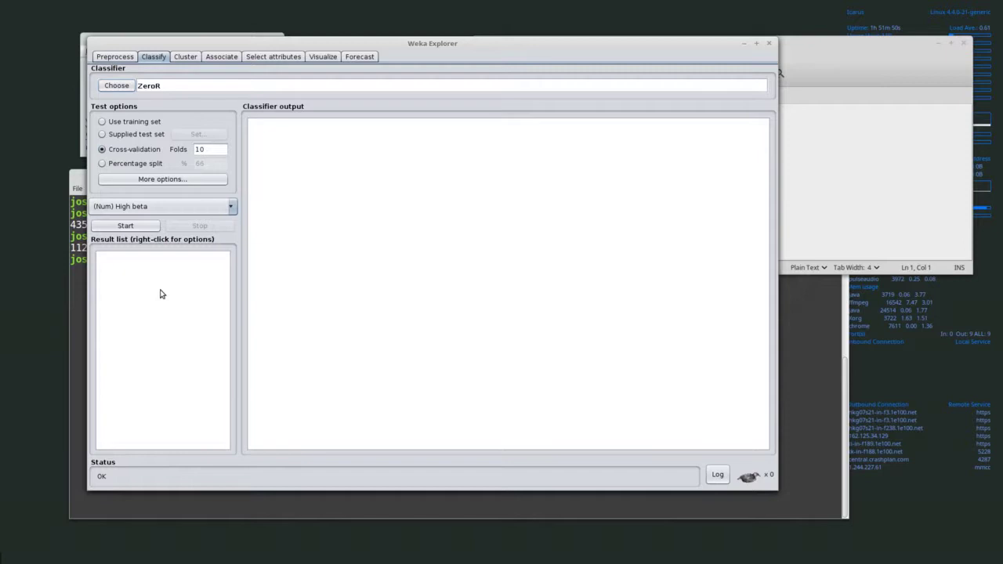
left_click(185, 57)
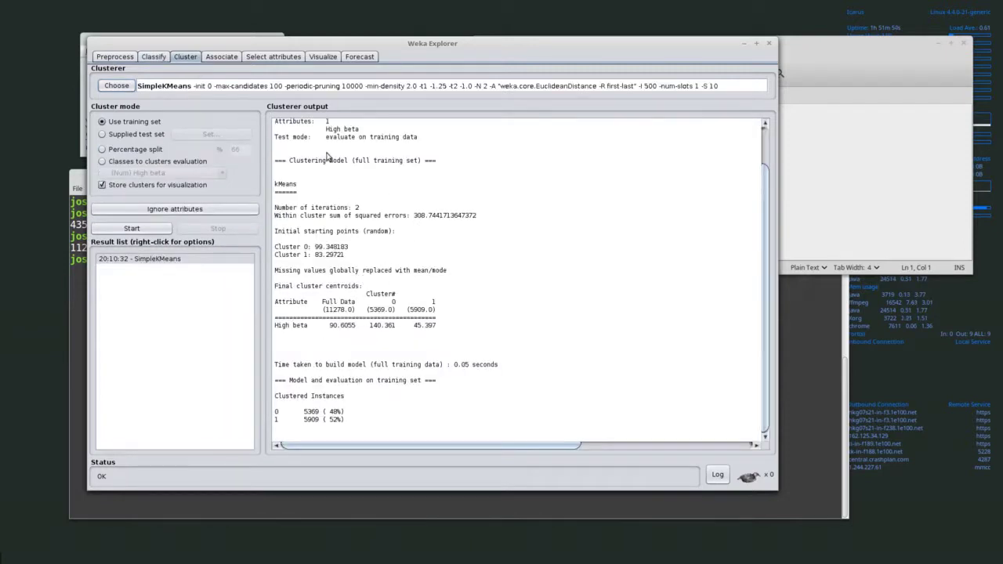
left_click_drag(355, 421, 419, 389)
left_click(462, 366)
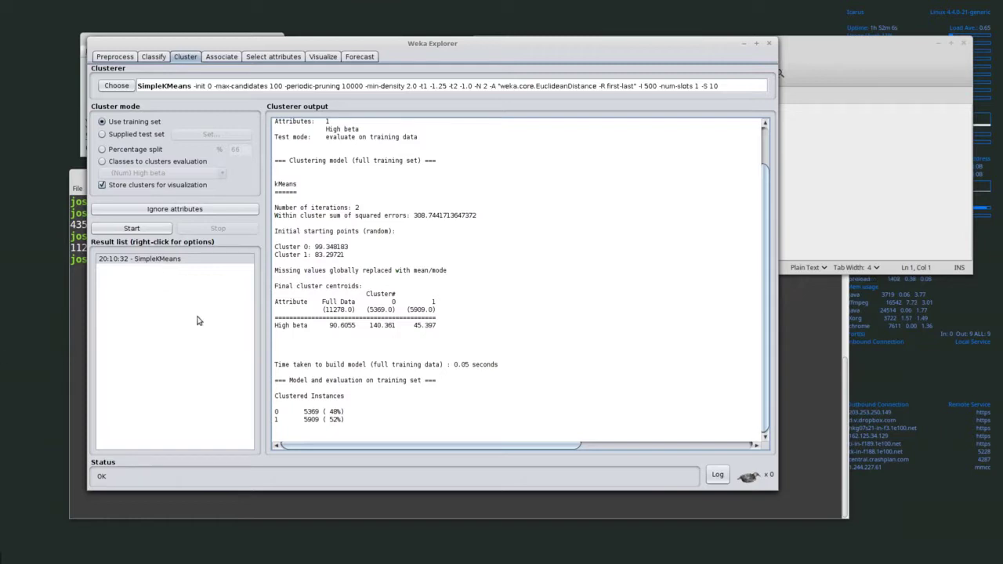
left_click(865, 211)
left_click_drag(510, 124, 451, 107)
left_click(562, 173)
left_click(408, 251)
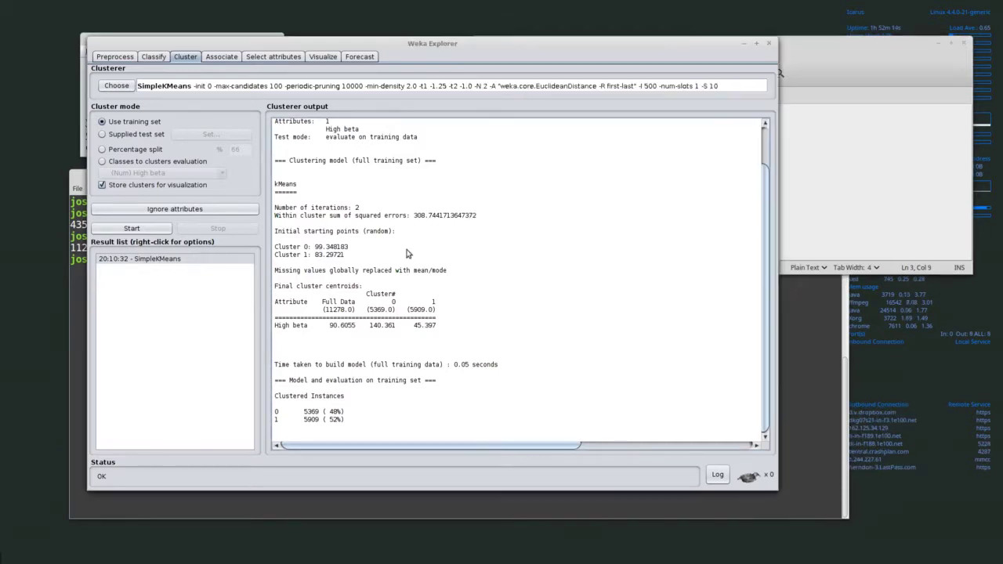